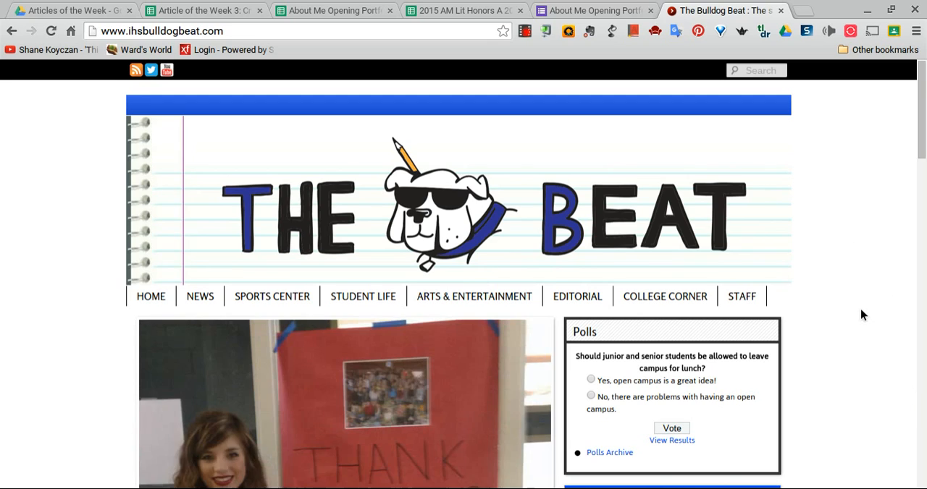
# Open the login page from the footer of the school newspaper's home page
pyautogui.scroll(-5, 862, 315)
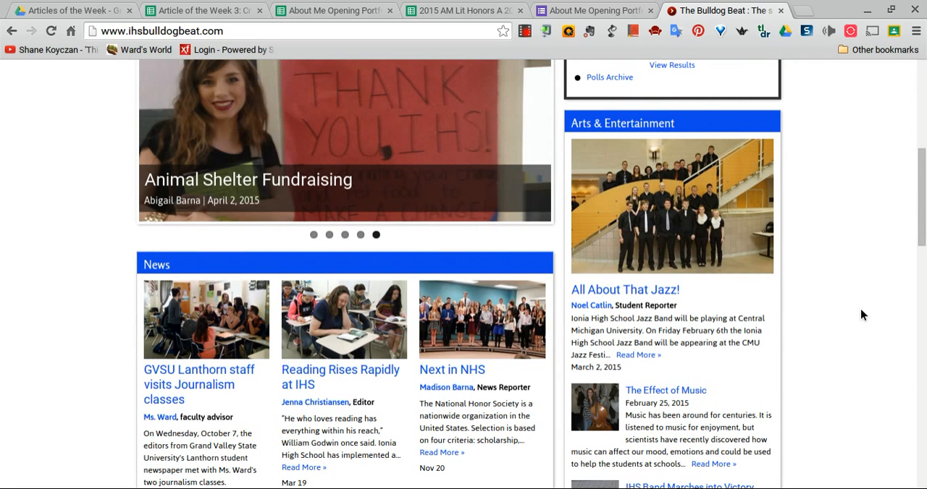
pyautogui.scroll(-1, 861, 315)
pyautogui.scroll(-15, 861, 315)
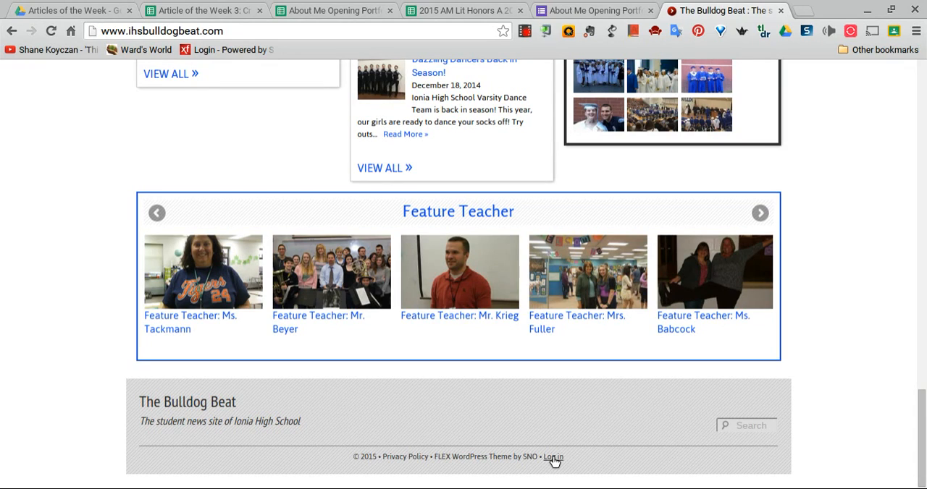
pyautogui.click(552, 457)
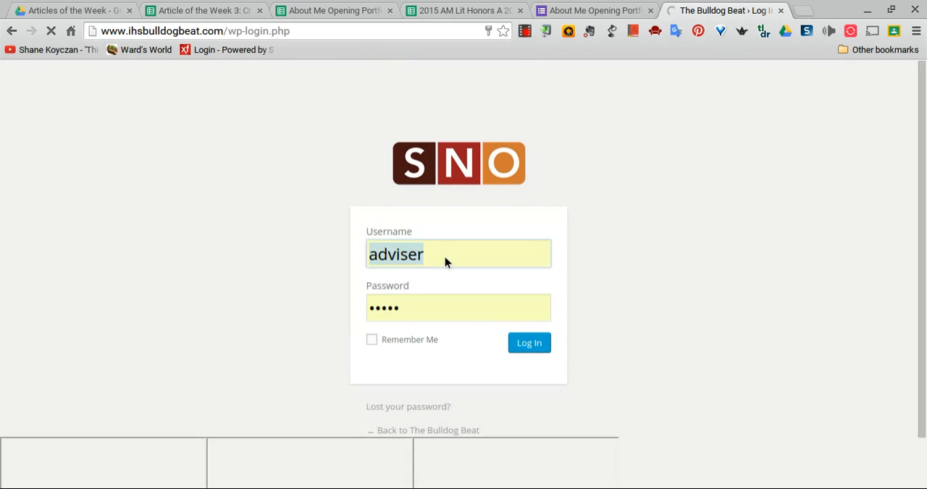
# Log in with the username Example and the account password, and dismiss the getting-started help tip
pyautogui.press('BackSpace')
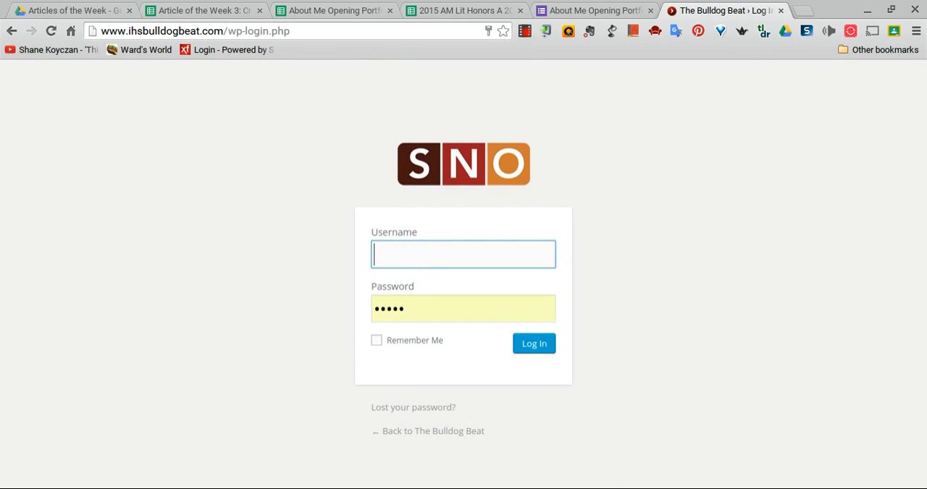
pyautogui.write('Example')
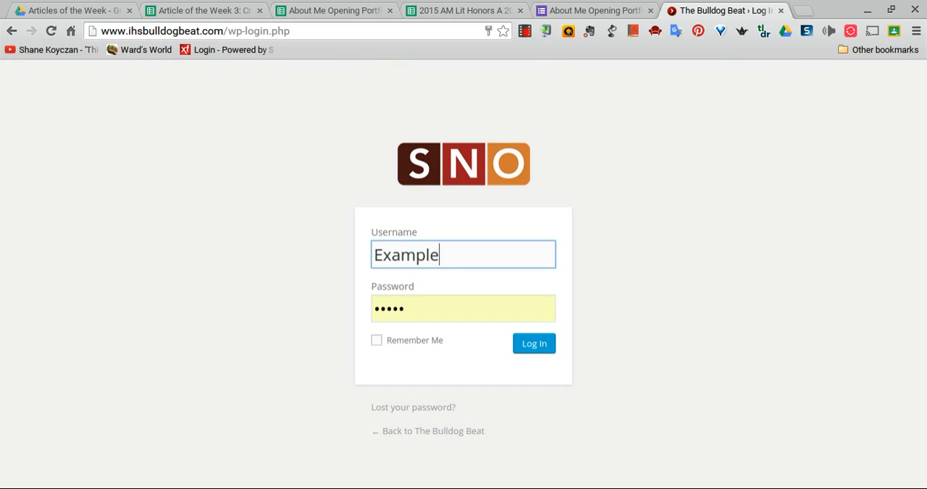
pyautogui.click(426, 309)
pyautogui.press('BackSpace')
pyautogui.press('BackSpace')
pyautogui.press('BackSpace')
pyautogui.press('BackSpace')
pyautogui.press('BackSpace')
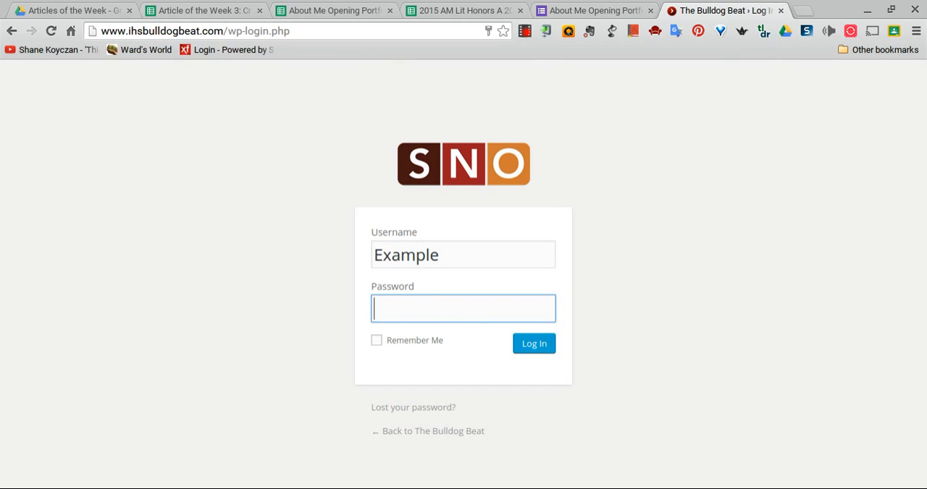
pyautogui.write('•••••••••')
pyautogui.press('Return')
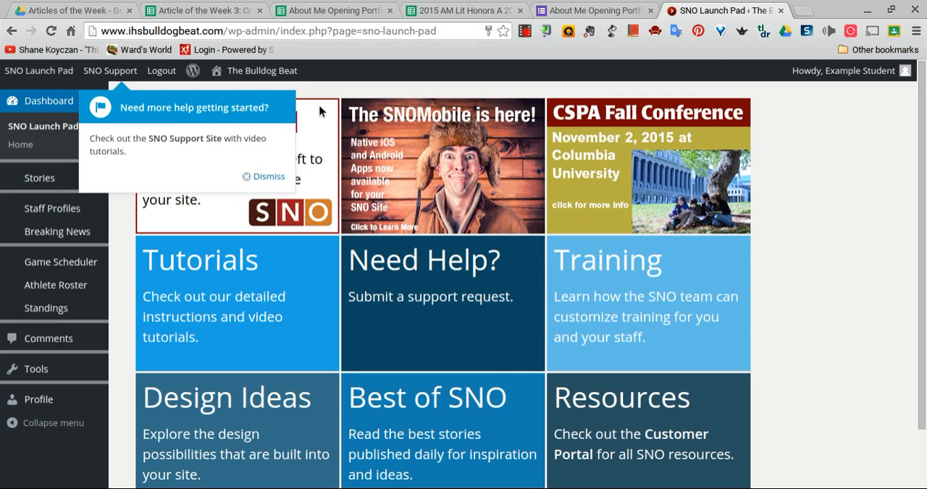
pyautogui.click(271, 177)
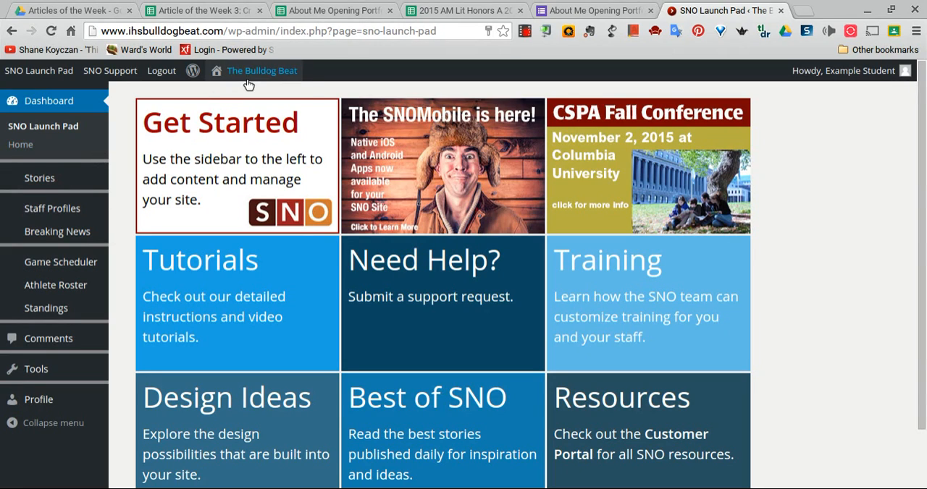
# Visit the public Bulldog Beat site and return to the admin dashboard
pyautogui.moveTo(253, 73)
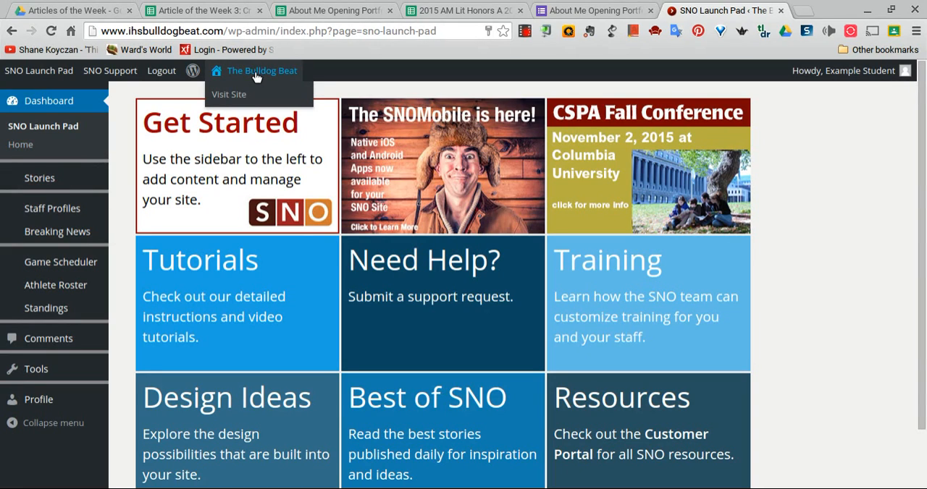
pyautogui.click(254, 72)
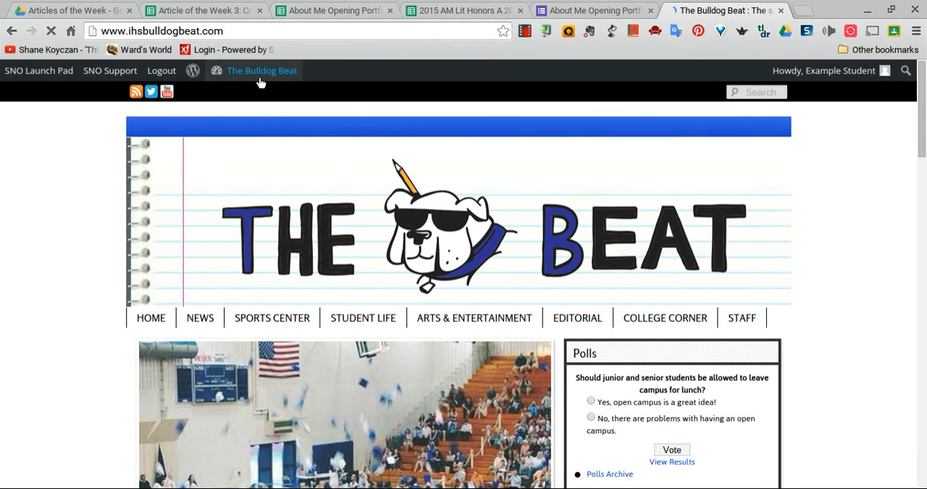
pyautogui.moveTo(259, 73)
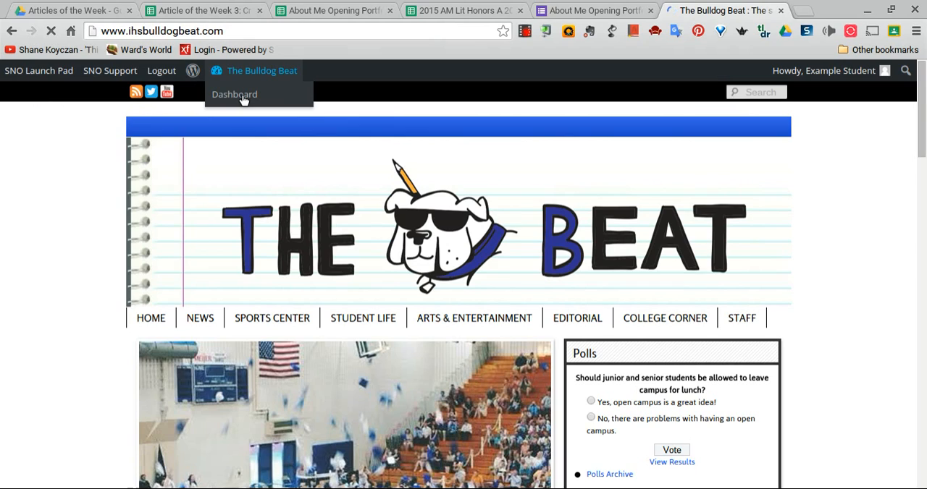
pyautogui.click(242, 97)
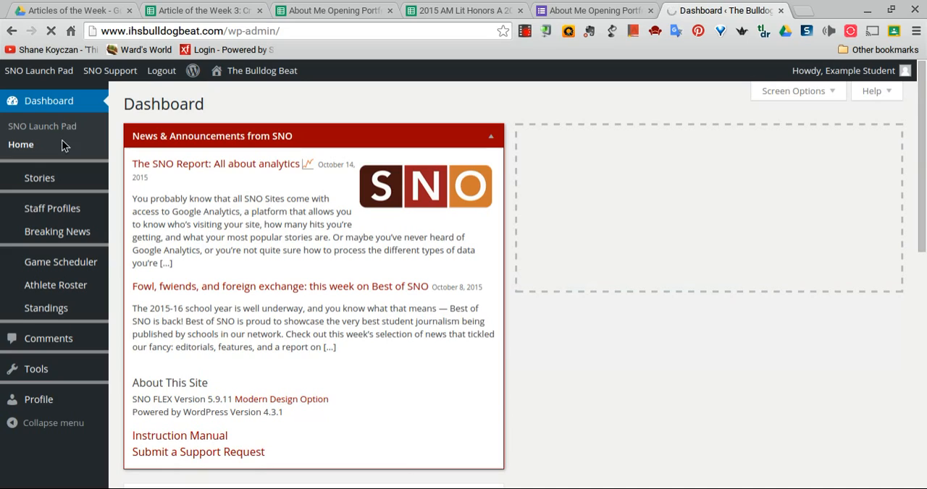
# Open the account's profile settings and choose the Blue admin color scheme after trying Light
pyautogui.click(51, 406)
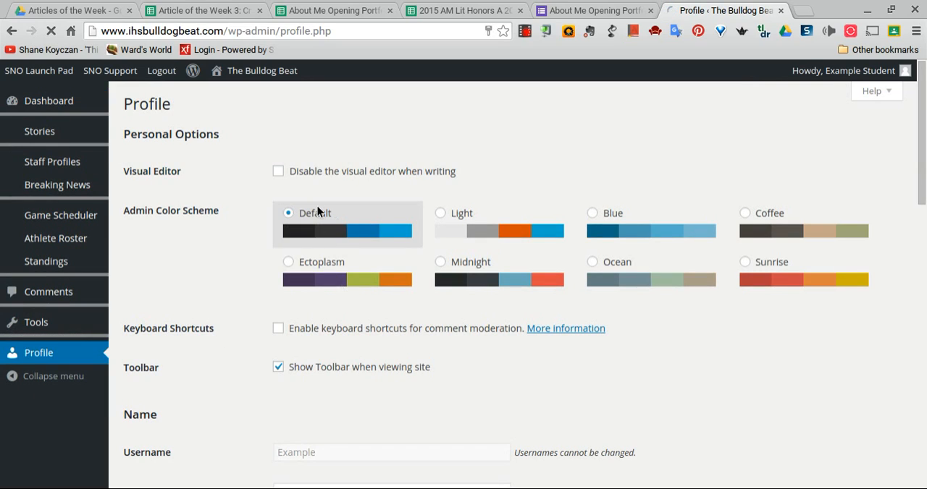
pyautogui.scroll(-1, 317, 210)
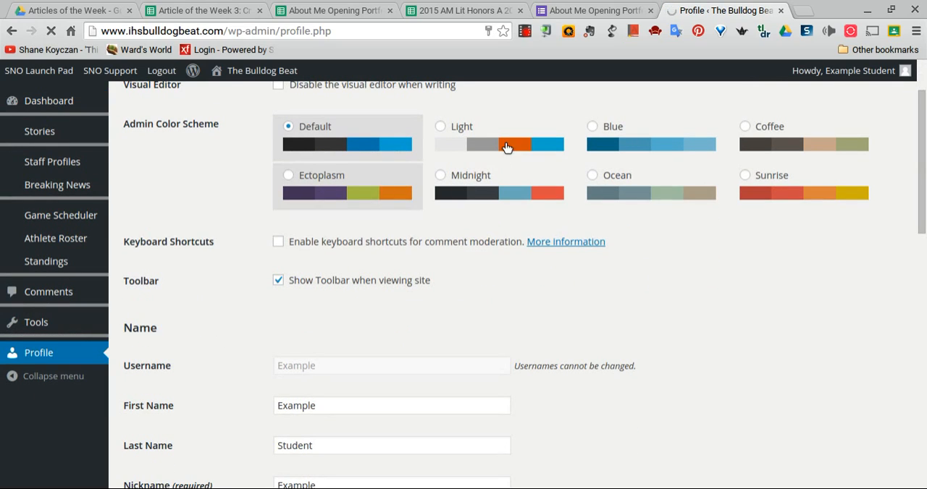
pyautogui.click(443, 131)
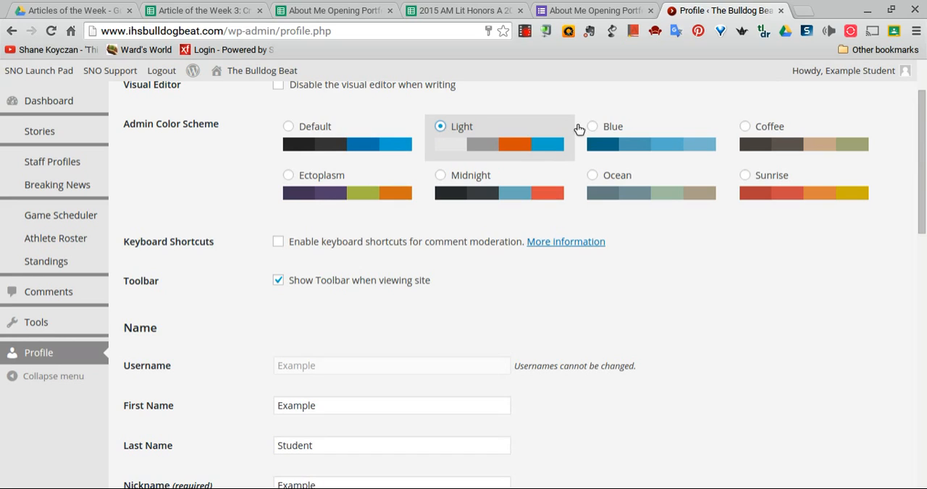
pyautogui.click(593, 128)
# Go through the name, contact and biographical info fields without filling them in, and update the profile
pyautogui.scroll(-1, 471, 297)
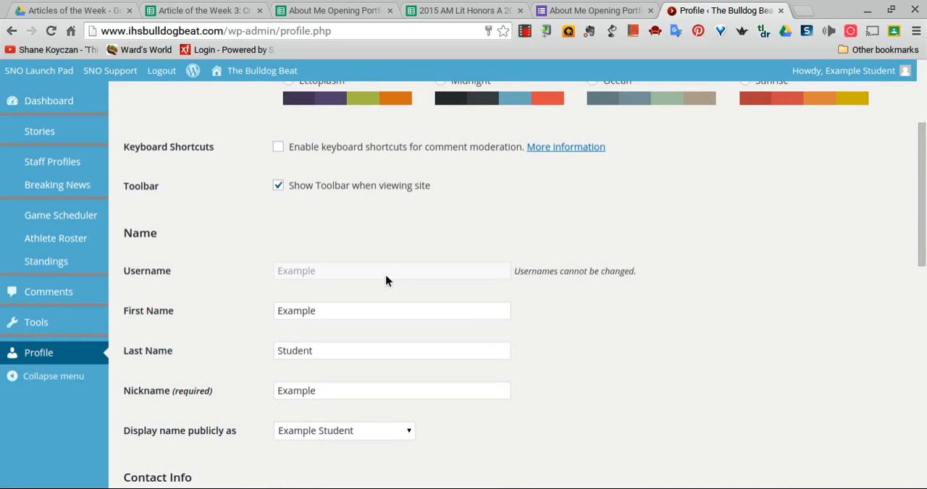
pyautogui.scroll(-1, 385, 281)
pyautogui.scroll(-1, 326, 353)
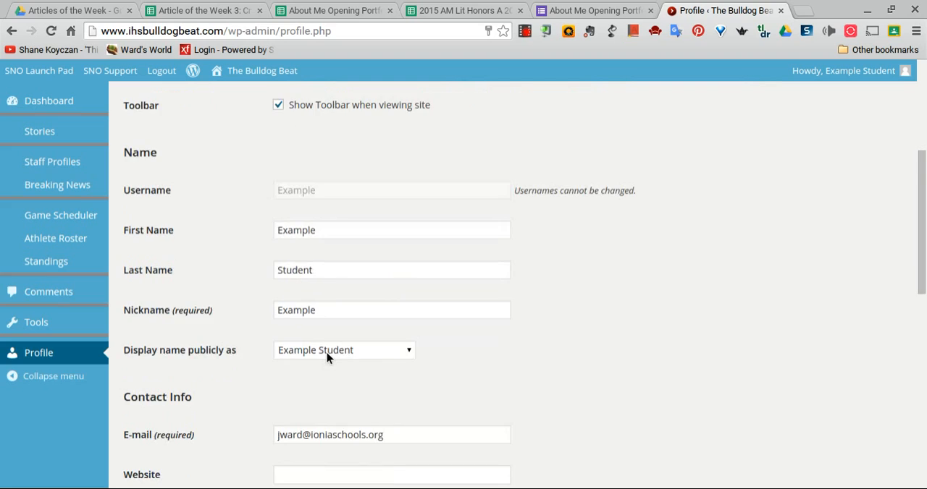
pyautogui.scroll(-2, 327, 352)
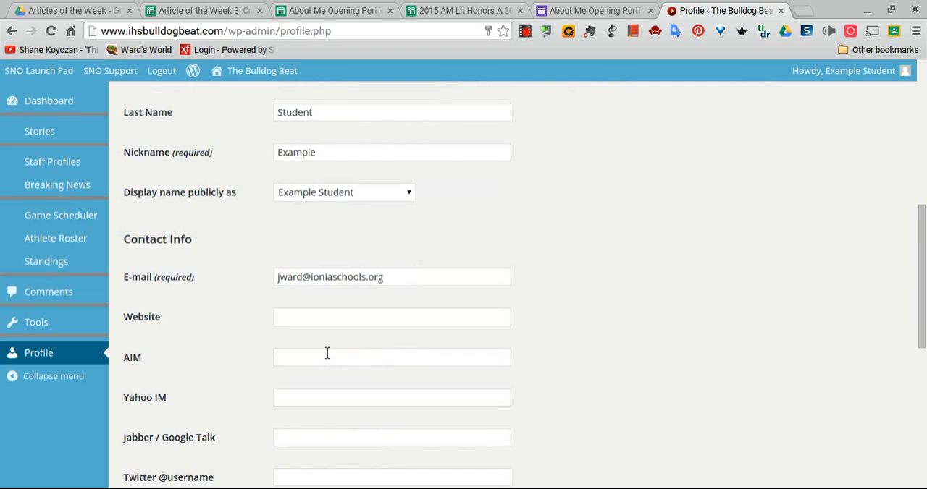
pyautogui.scroll(-1, 326, 353)
pyautogui.scroll(-2, 327, 352)
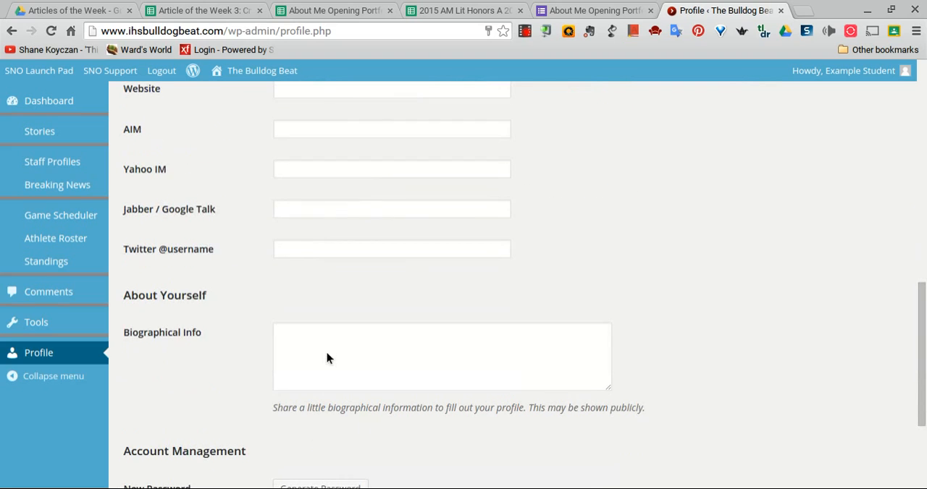
pyautogui.click(318, 313)
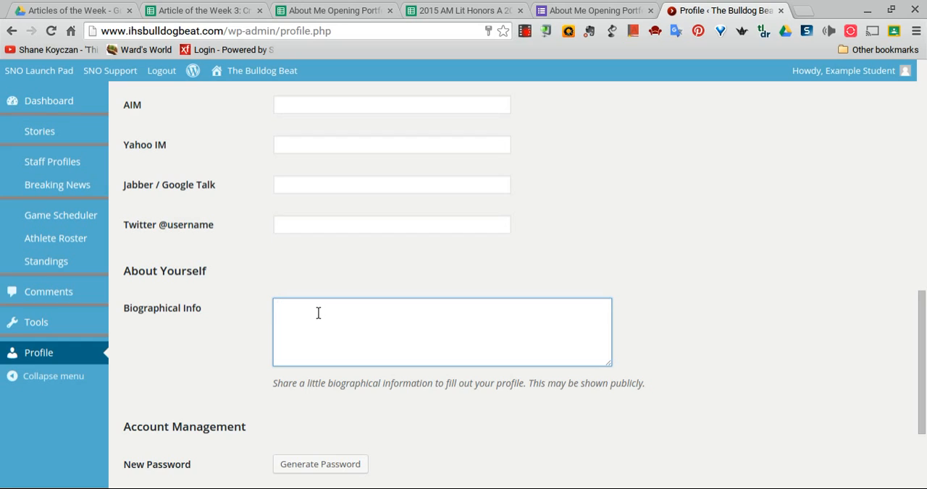
pyautogui.scroll(-3, 287, 322)
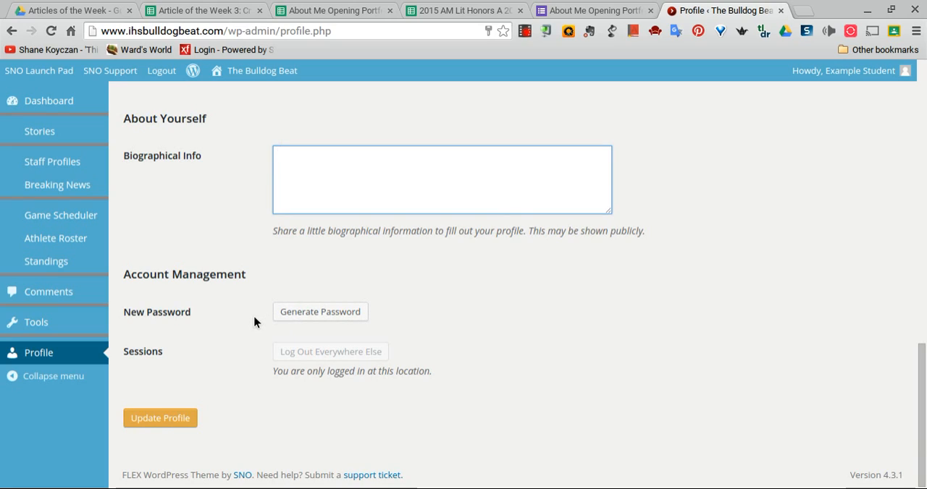
pyautogui.click(160, 419)
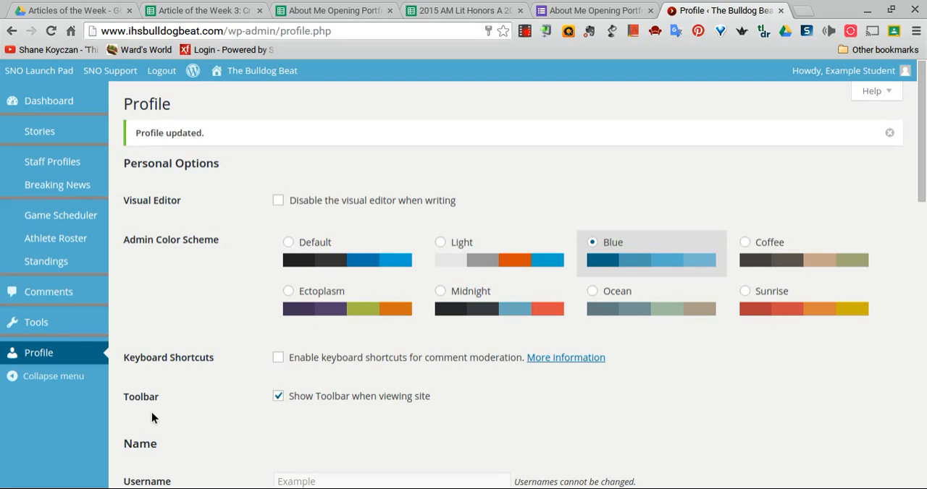
# Create a new staff profile titled "Example Student"
pyautogui.moveTo(51, 171)
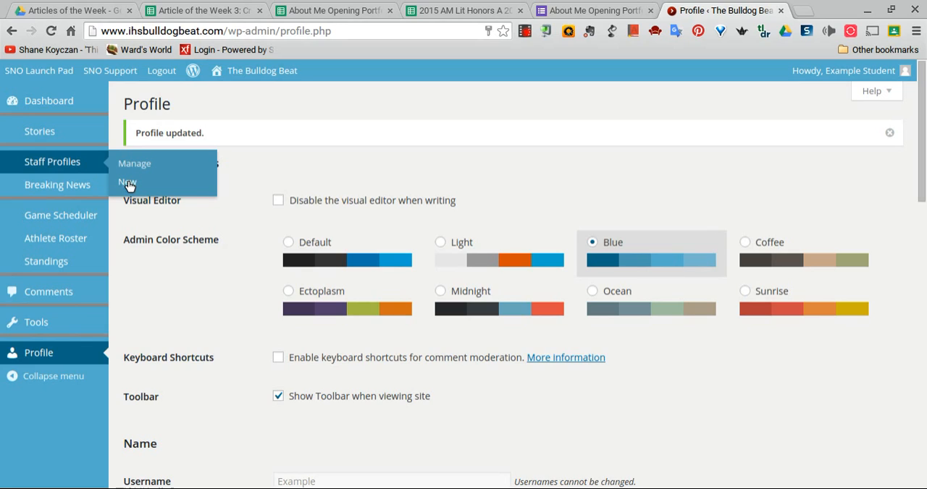
pyautogui.click(128, 185)
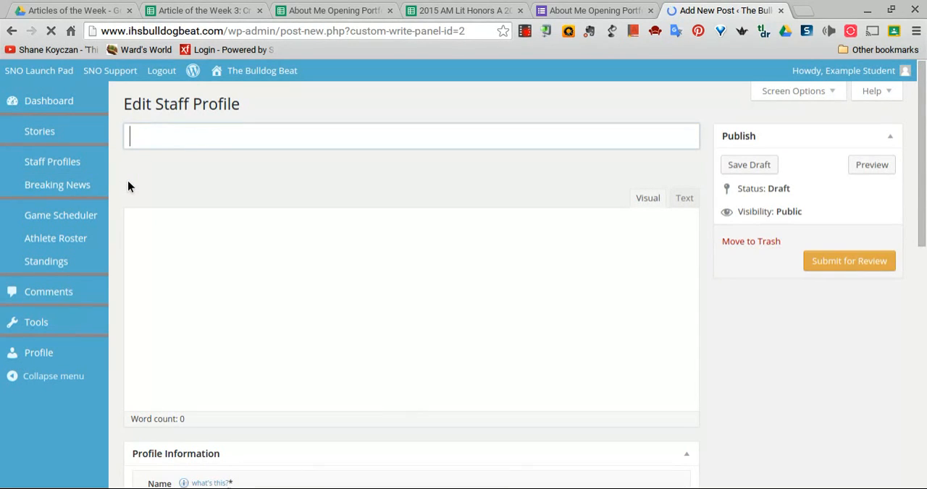
pyautogui.click(185, 136)
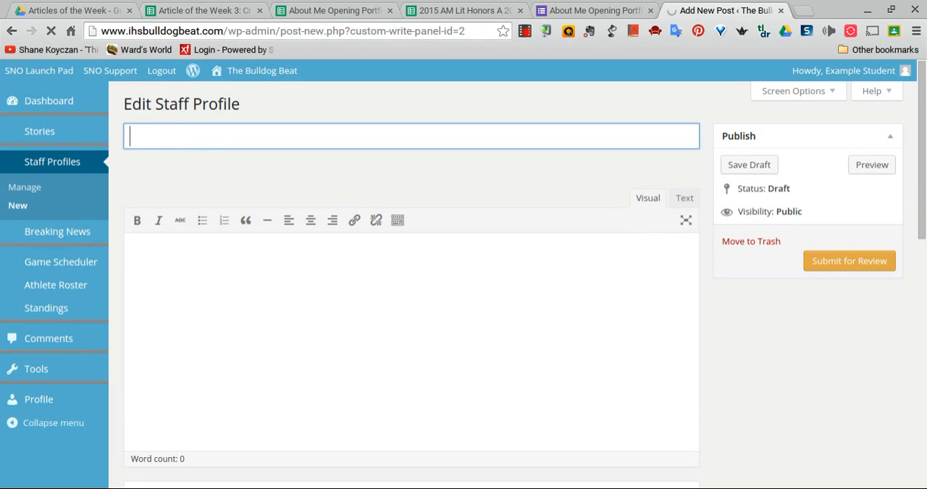
pyautogui.write('Example')
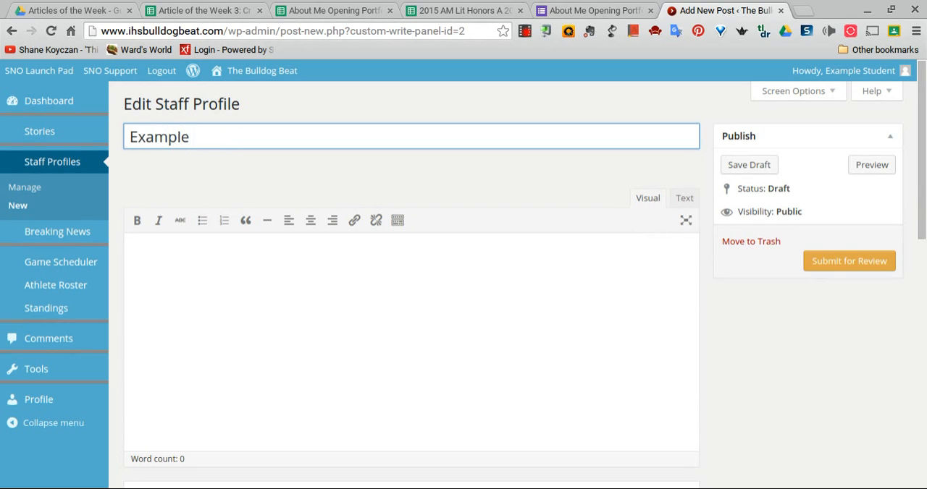
pyautogui.write(' Student')
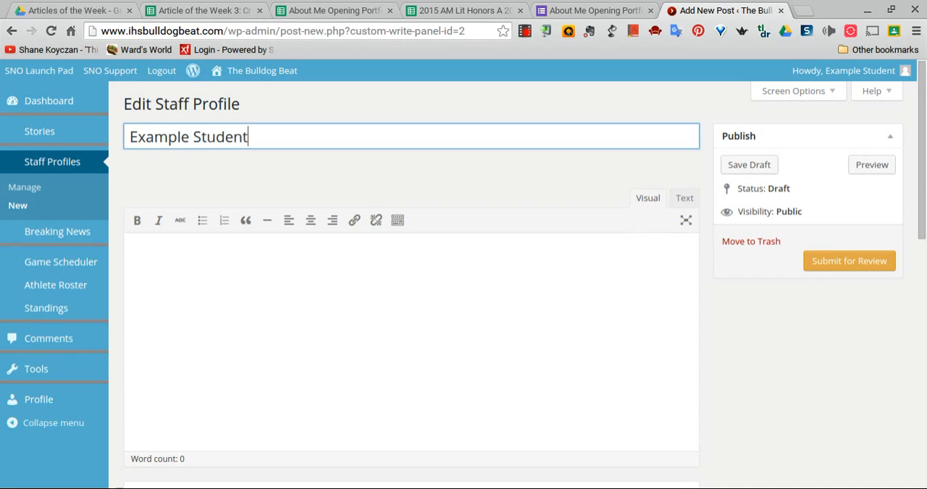
# Write "Bio here." as the staff profile's body text and try to submit it for review
pyautogui.click(167, 241)
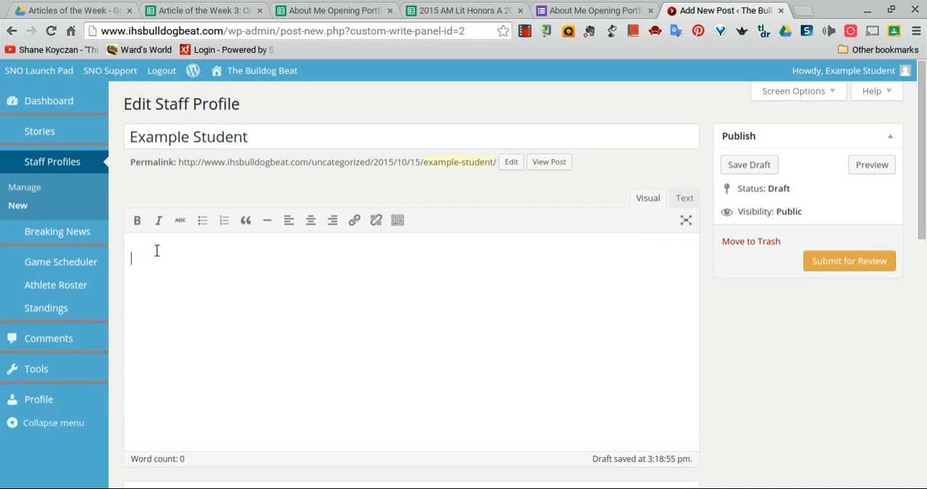
pyautogui.write('Bio here.')
pyautogui.click(833, 263)
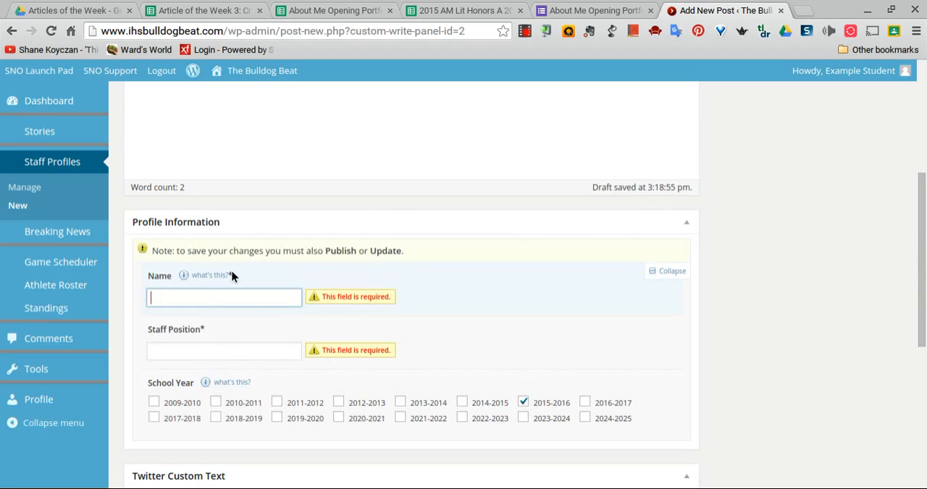
# Fill in the required profile information with the name Example and the staff position writer
pyautogui.write('Examp')
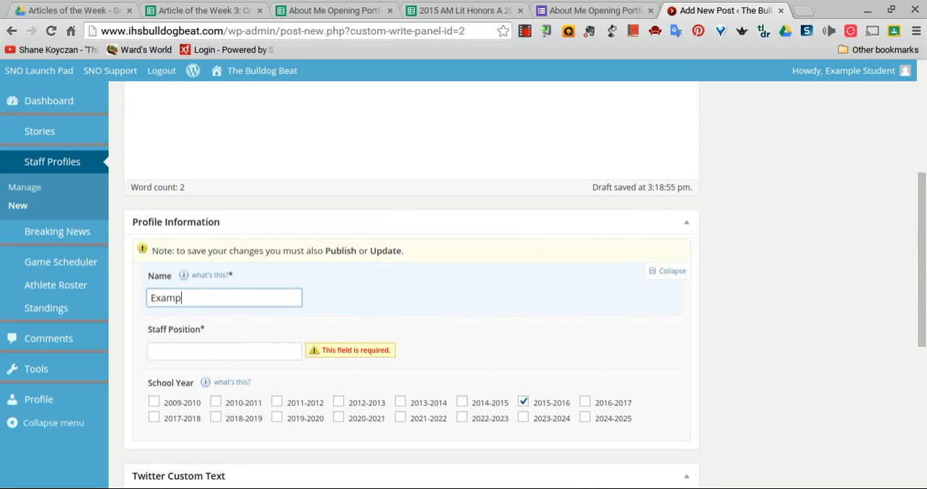
pyautogui.write('le')
pyautogui.click(189, 353)
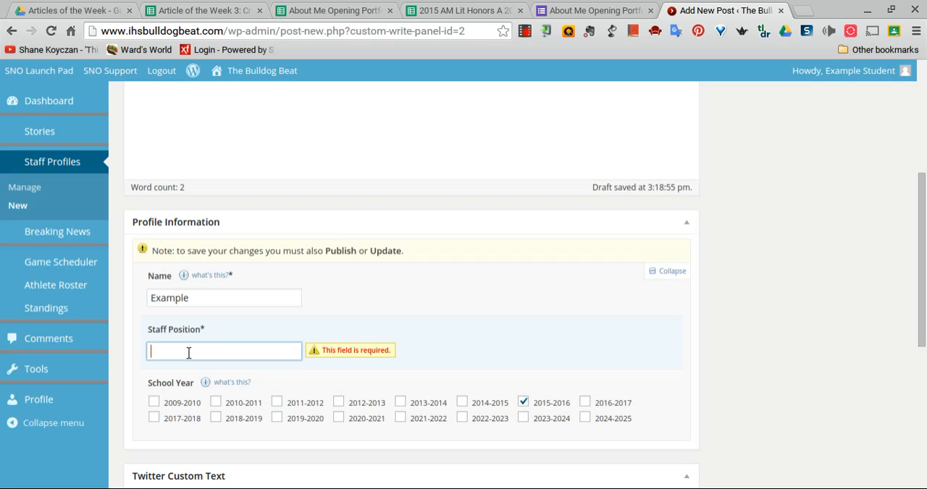
pyautogui.write('writer')
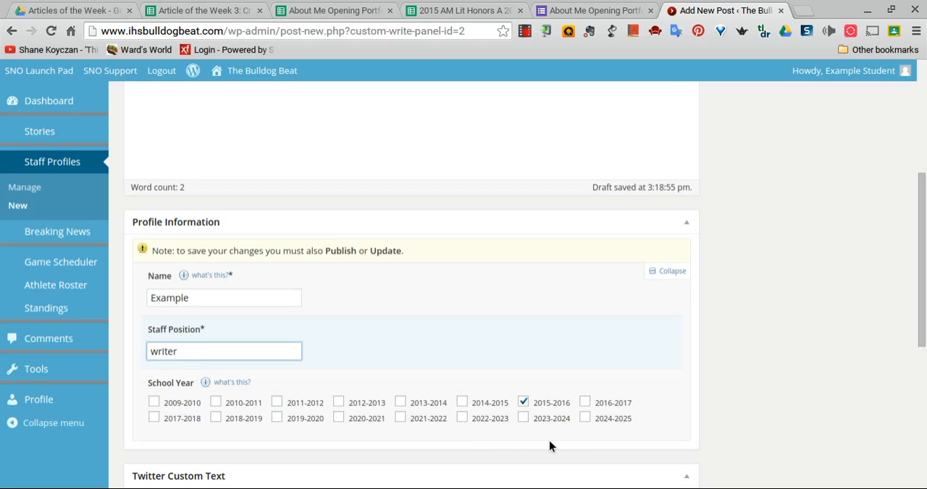
# Check the rest of the staff profile form and submit the profile for review
pyautogui.scroll(-1, 542, 413)
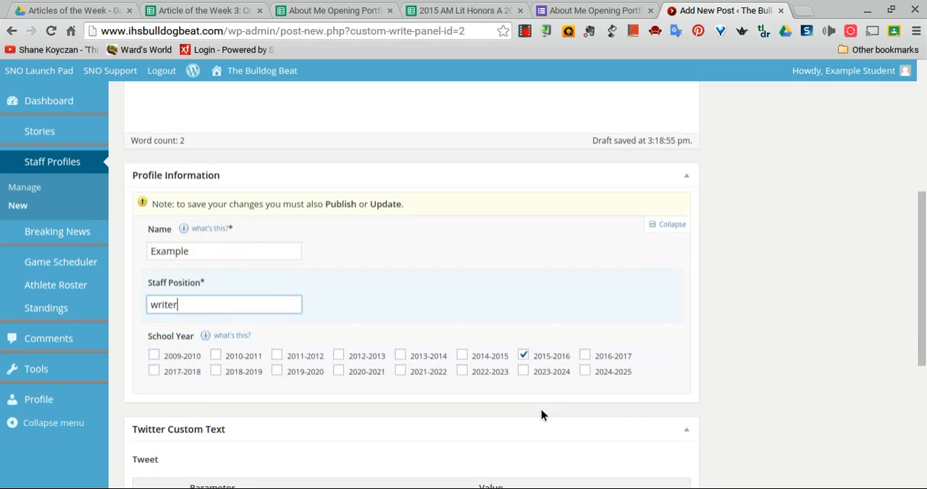
pyautogui.scroll(-1, 542, 344)
pyautogui.scroll(-1, 543, 345)
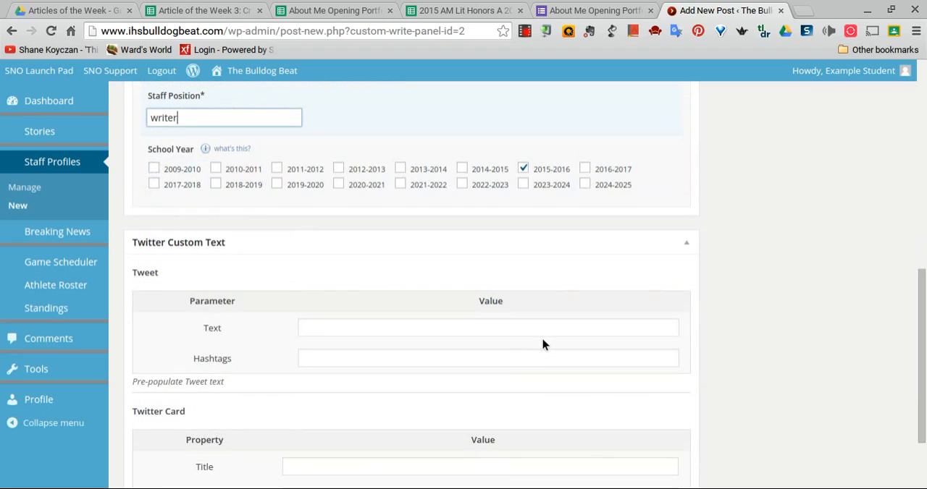
pyautogui.scroll(4, 543, 345)
pyautogui.scroll(-5, 542, 345)
pyautogui.scroll(6, 543, 345)
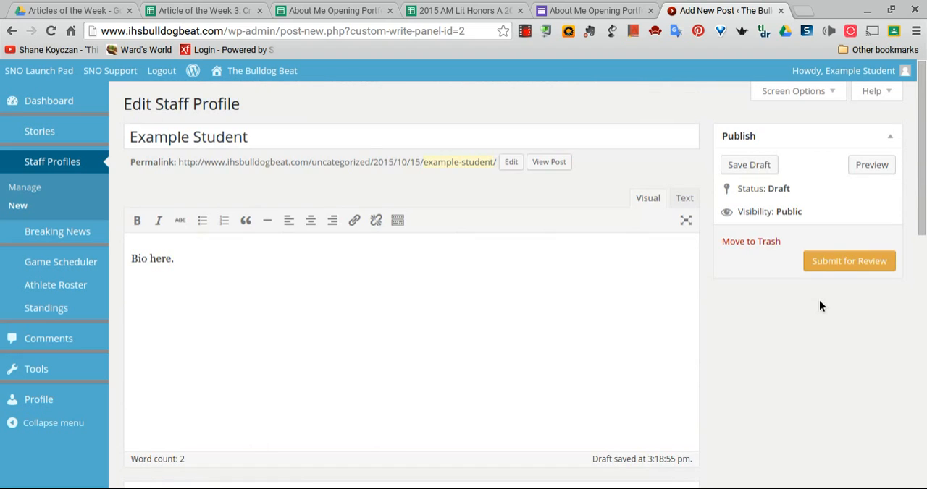
pyautogui.click(847, 262)
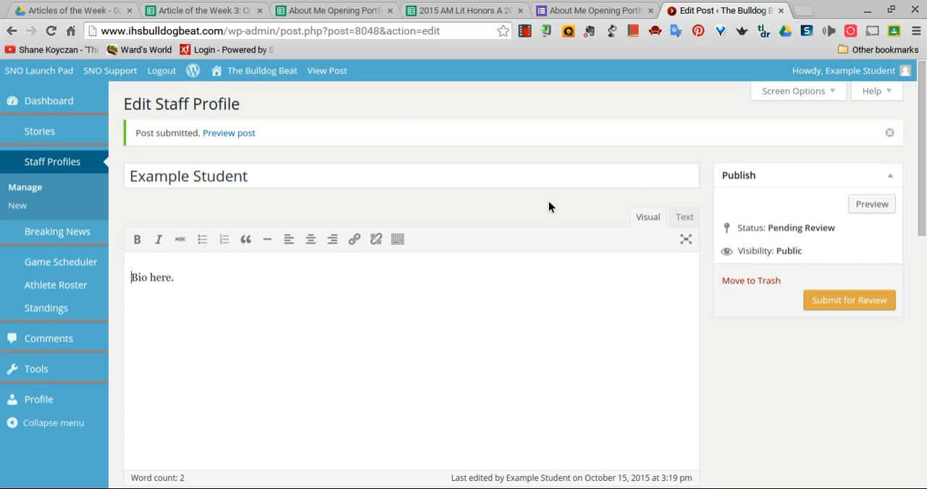
# Open the public Bulldog Beat site's staff page and look through the 2015-2016 staff profiles
pyautogui.click(276, 76)
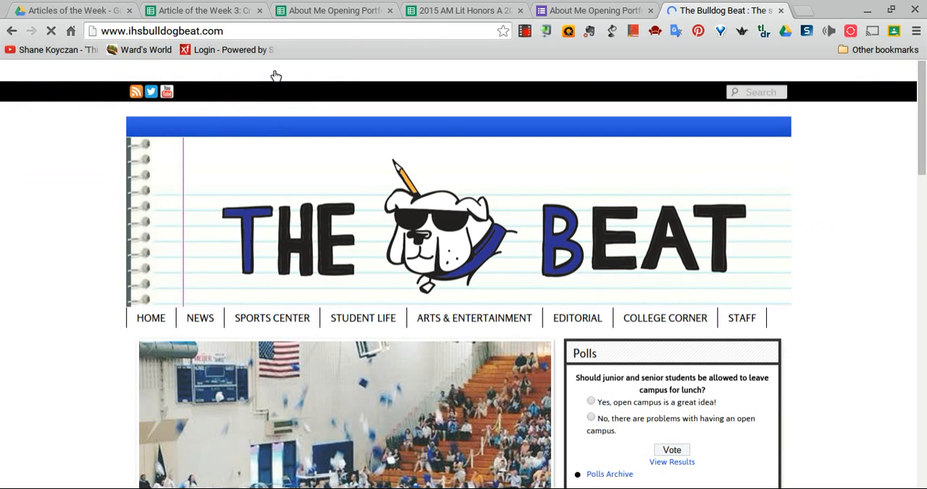
pyautogui.click(741, 322)
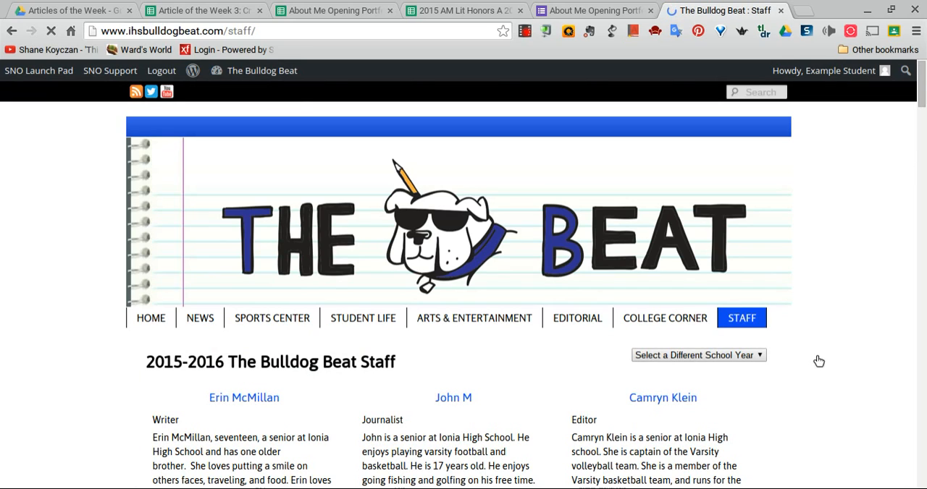
pyautogui.scroll(-2, 816, 358)
pyautogui.scroll(-1, 816, 361)
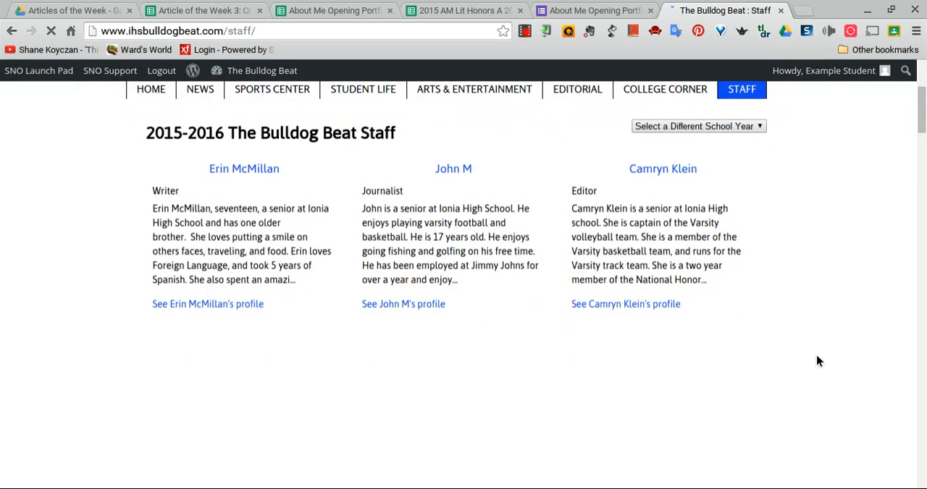
pyautogui.scroll(-2, 816, 361)
pyautogui.scroll(-5, 817, 361)
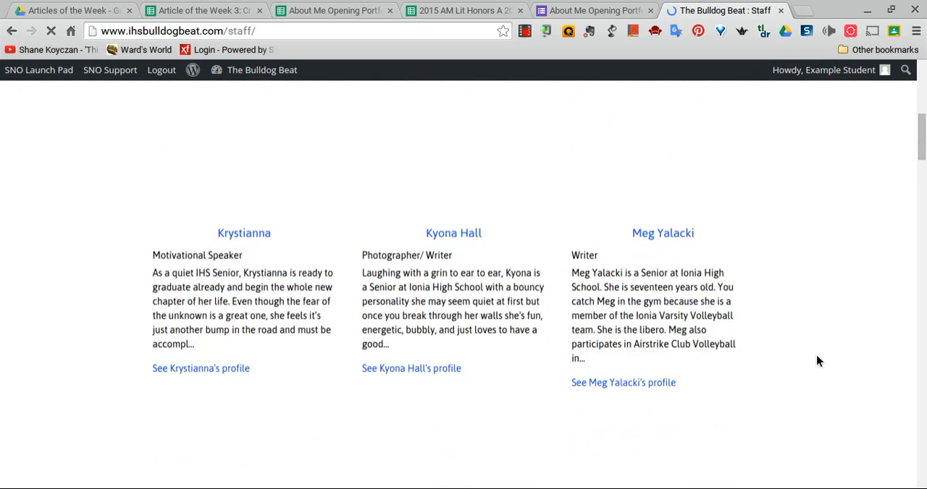
pyautogui.scroll(-4, 817, 360)
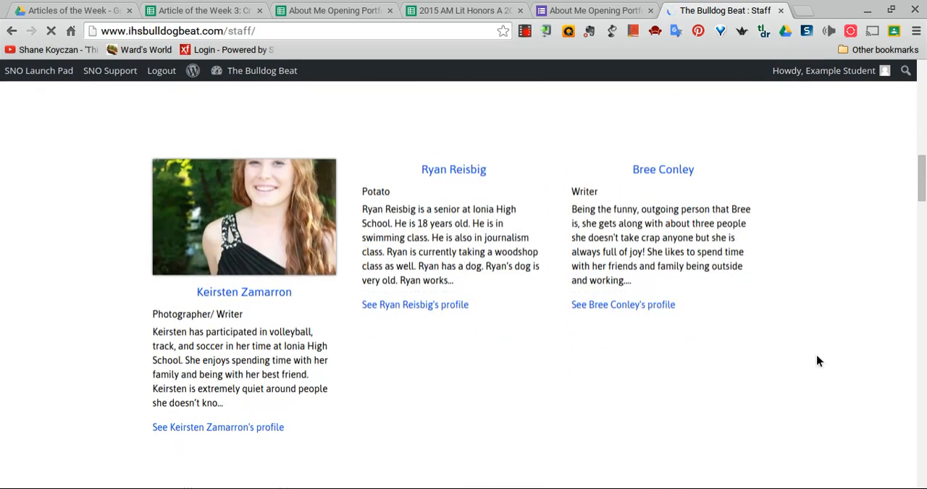
pyautogui.scroll(-7, 816, 362)
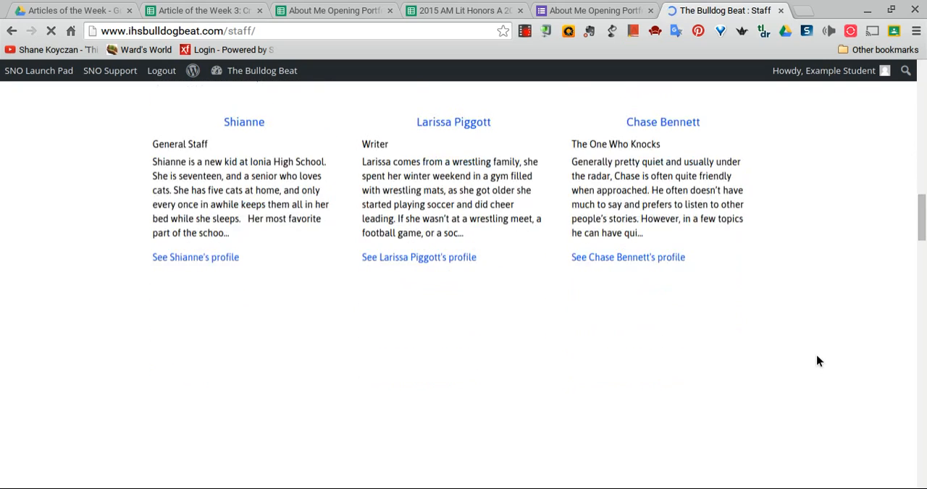
pyautogui.scroll(-5, 816, 361)
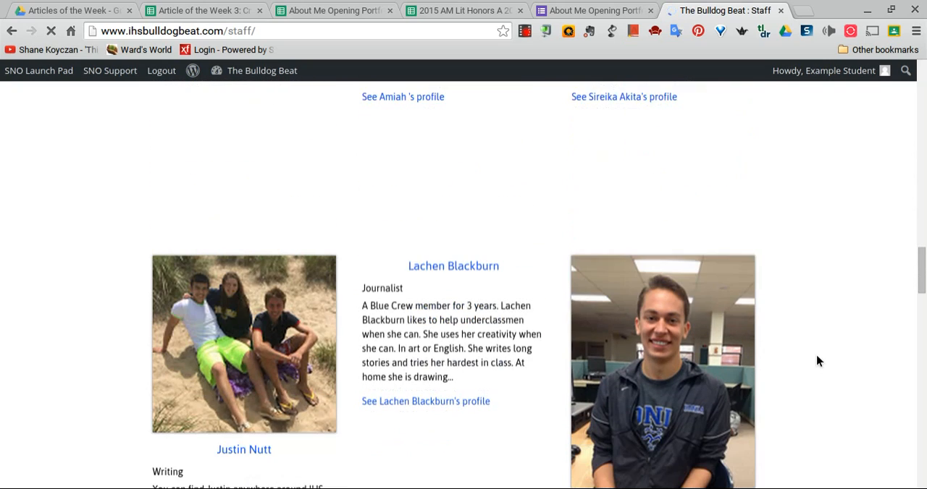
pyautogui.scroll(-2, 816, 360)
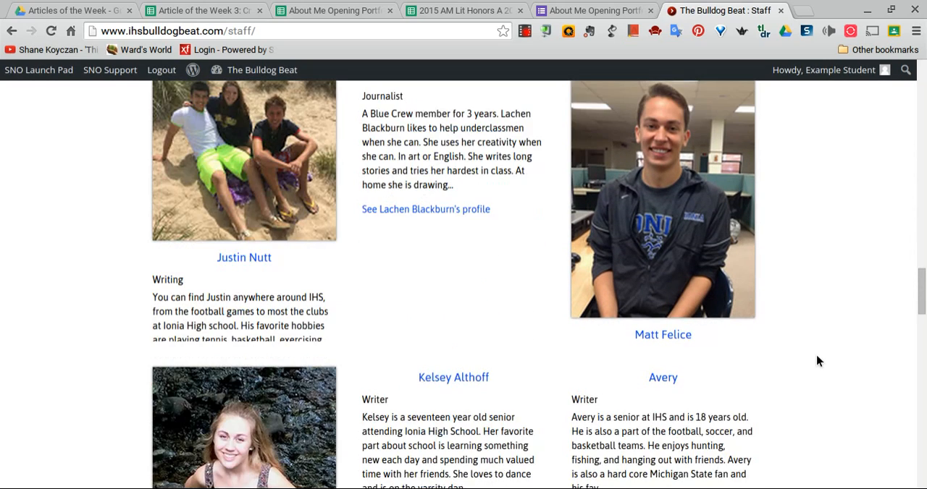
pyautogui.scroll(-1, 816, 361)
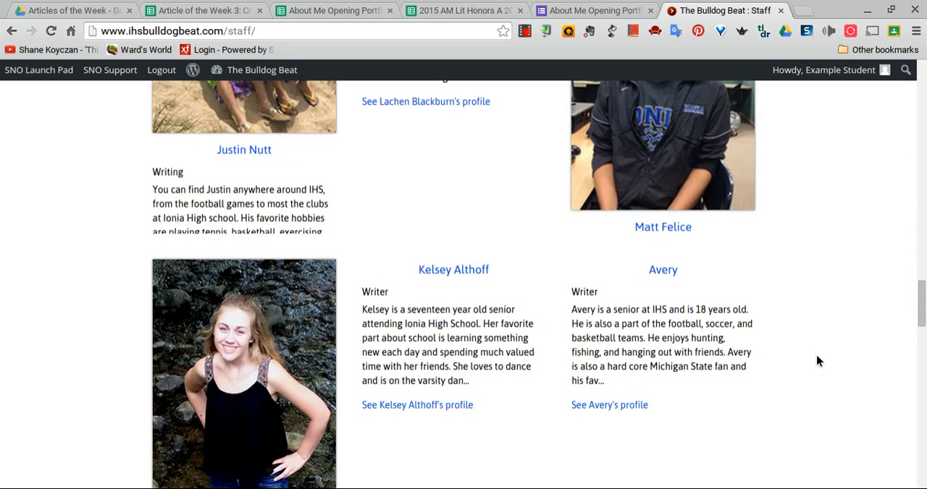
pyautogui.scroll(-2, 816, 362)
pyautogui.scroll(-2, 816, 361)
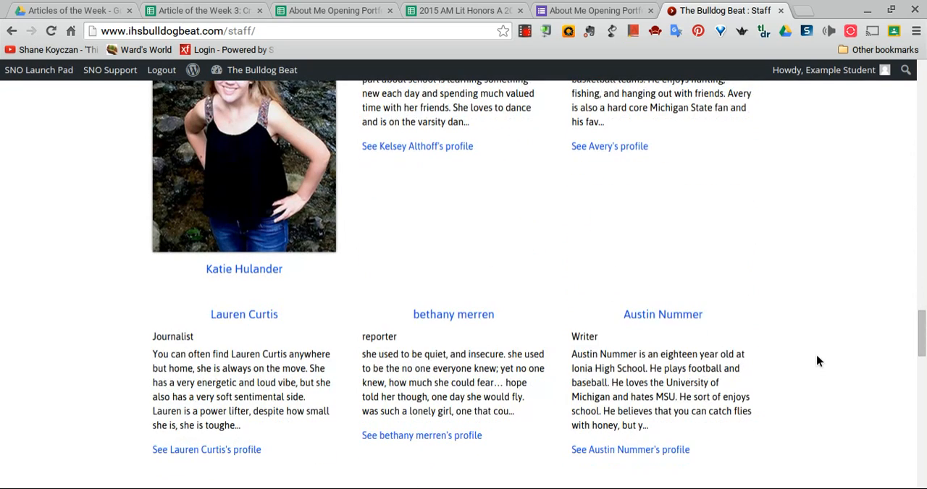
pyautogui.scroll(-1, 816, 361)
pyautogui.scroll(15, 816, 360)
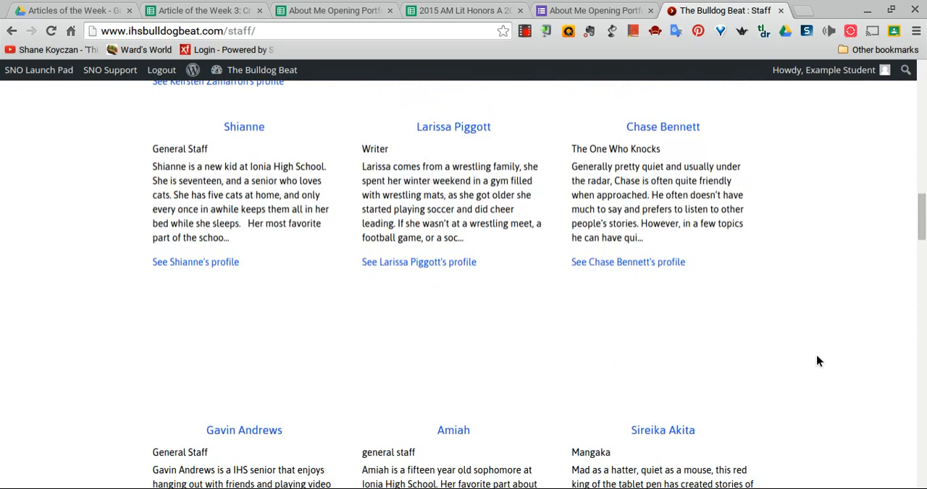
pyautogui.scroll(-3, 816, 360)
pyautogui.scroll(-11, 816, 361)
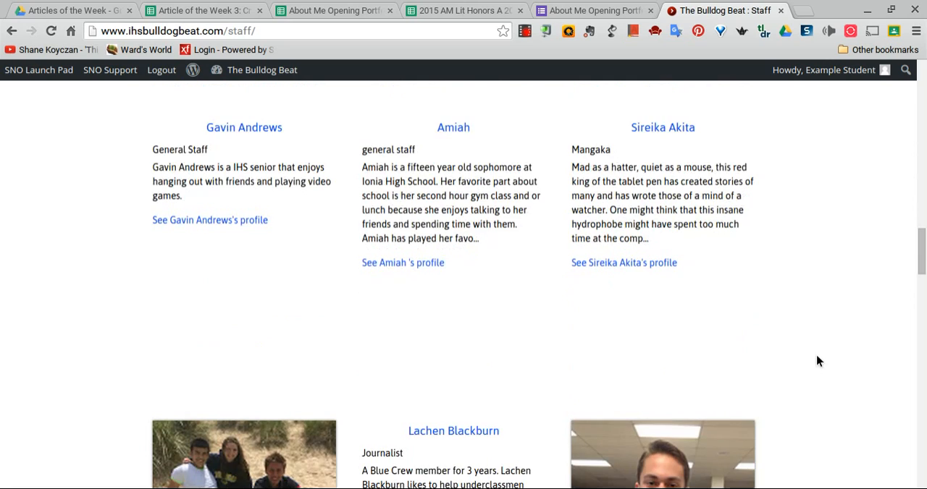
pyautogui.scroll(-2, 816, 361)
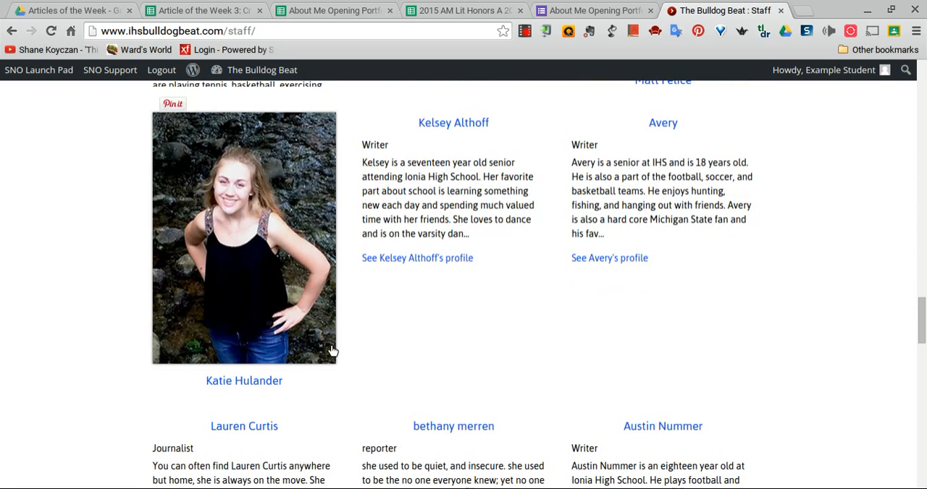
# Open the profile of the staff member photographed in front of the rocky stream and look over the page
pyautogui.click(243, 383)
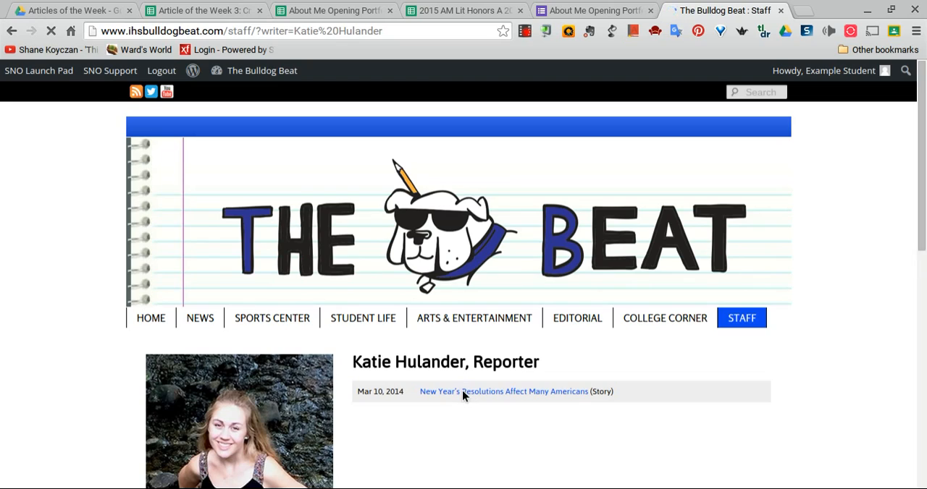
pyautogui.scroll(-1, 446, 399)
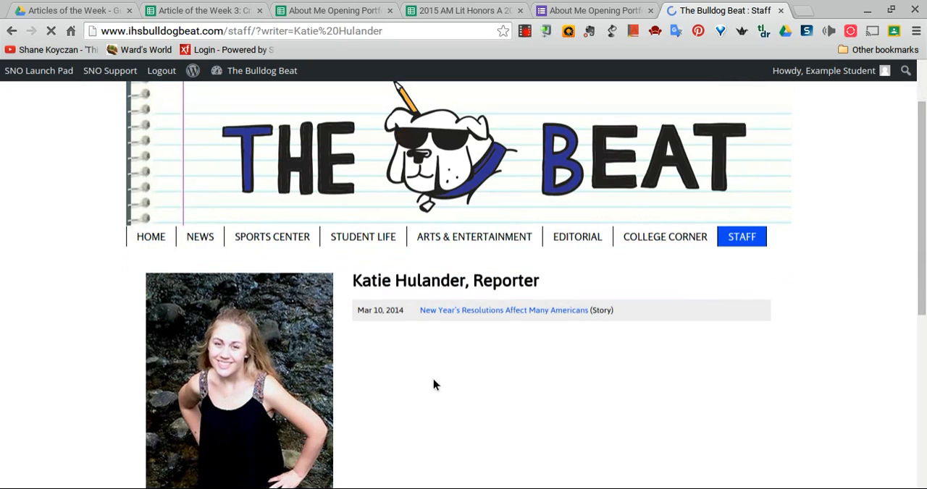
pyautogui.scroll(1, 428, 362)
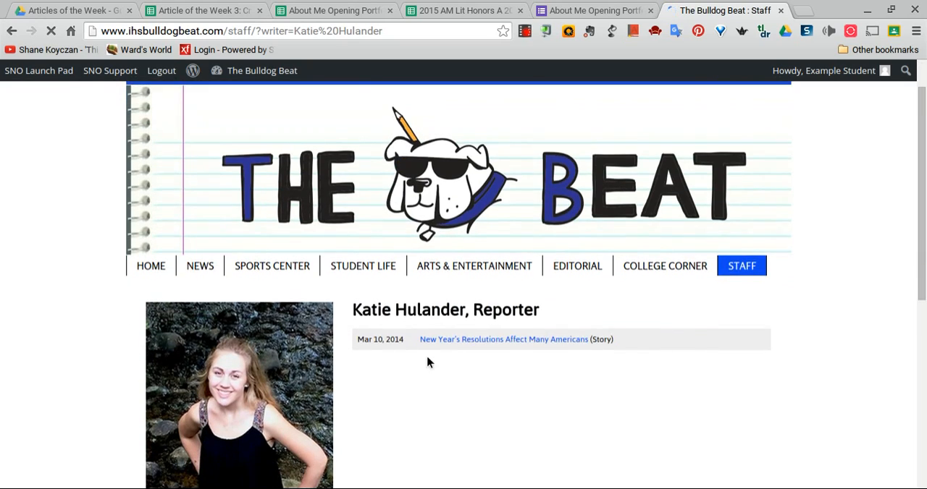
# Return to the site's dashboard and create a new story titled "This is my title"
pyautogui.moveTo(238, 71)
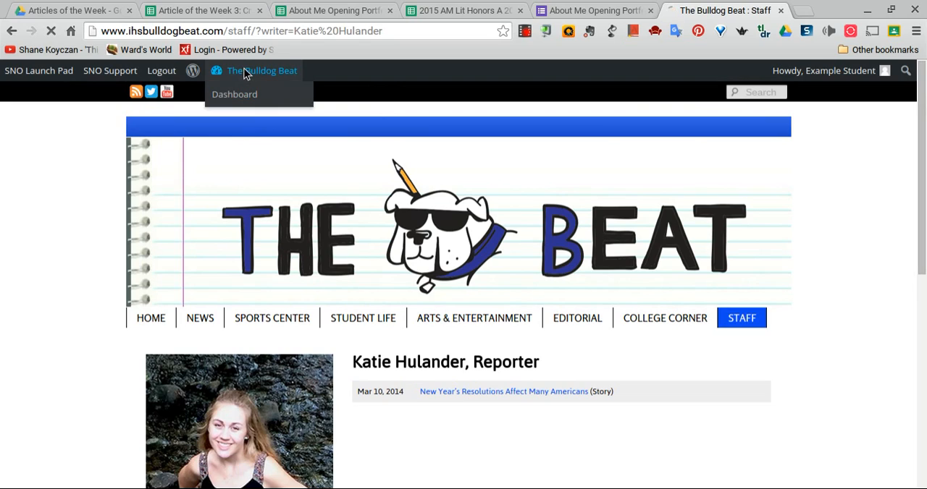
pyautogui.click(237, 91)
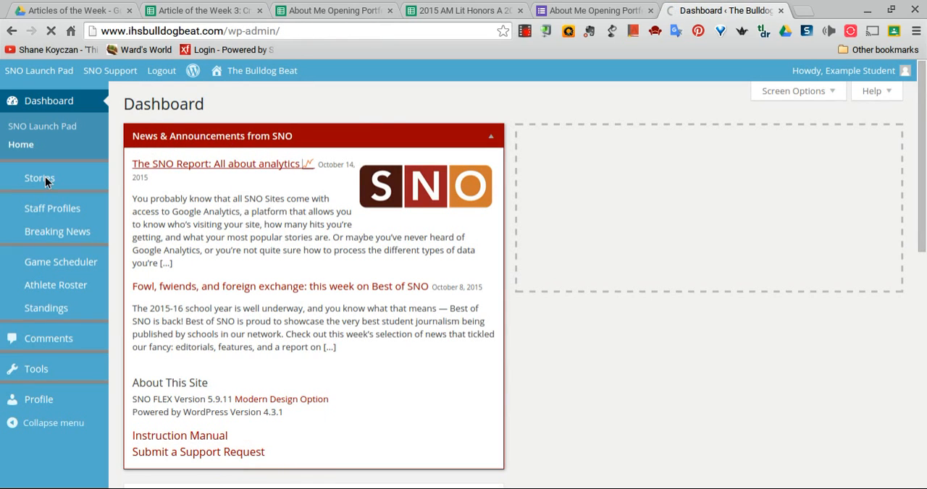
pyautogui.moveTo(47, 181)
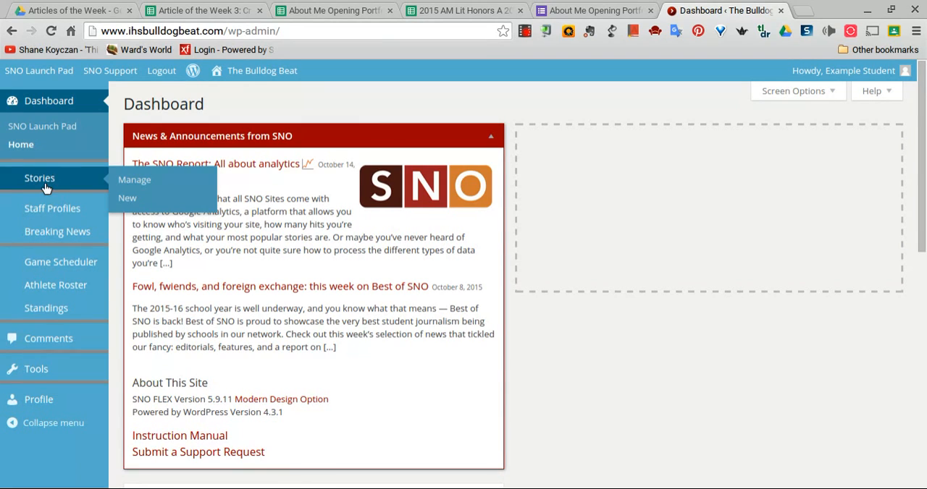
pyautogui.click(127, 199)
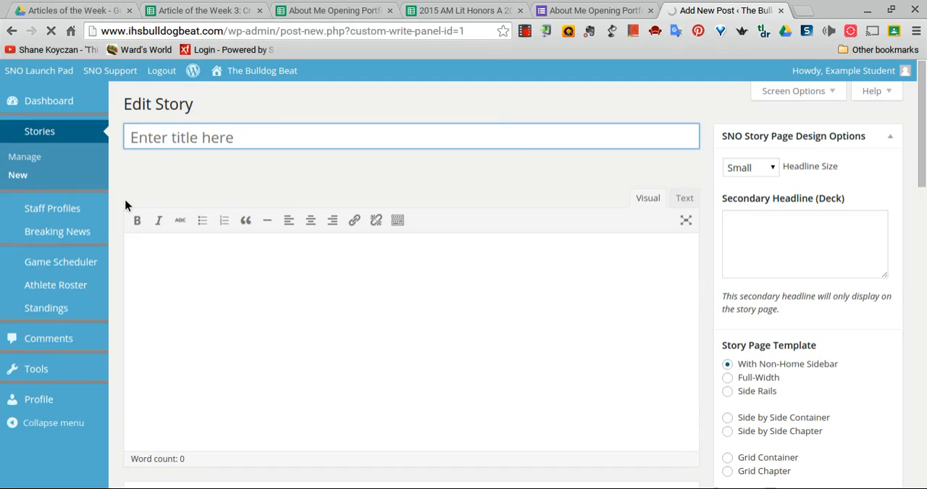
pyautogui.click(176, 135)
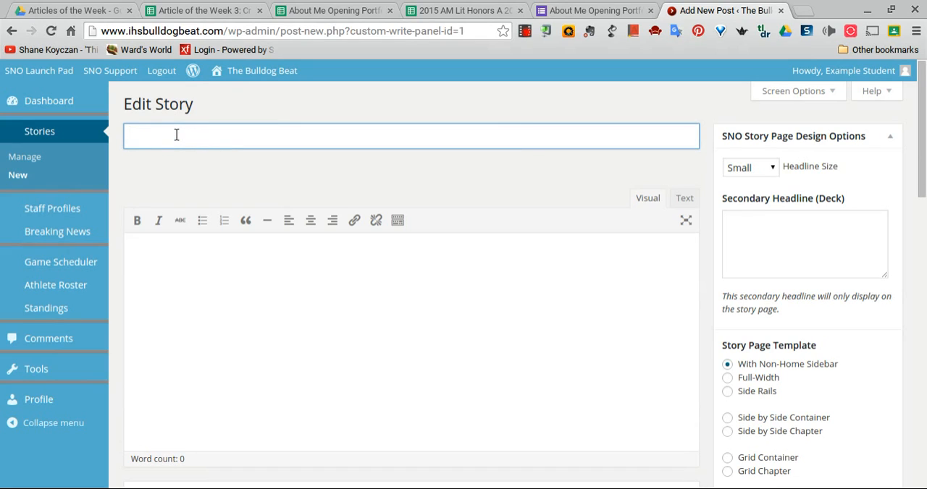
pyautogui.write('This is my title')
pyautogui.click(144, 243)
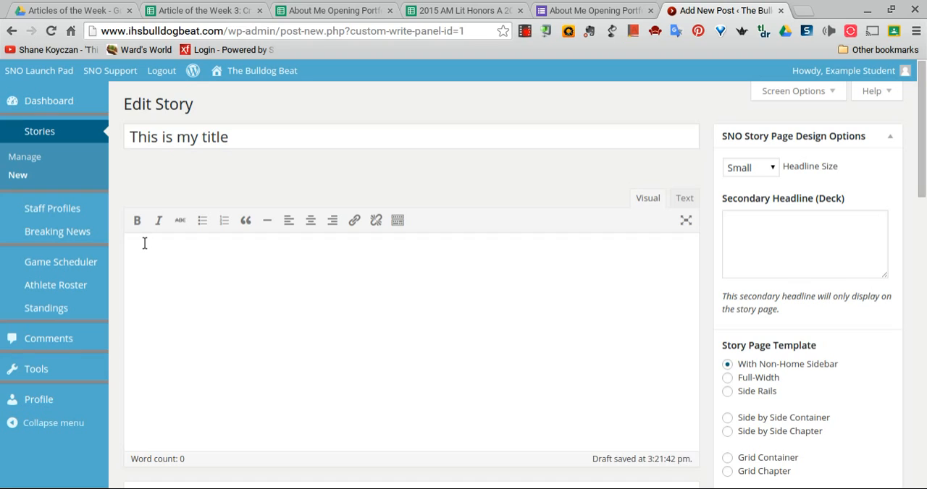
# Examine the new story's custom fields, secondary headline field and story page template options
pyautogui.scroll(-4, 144, 243)
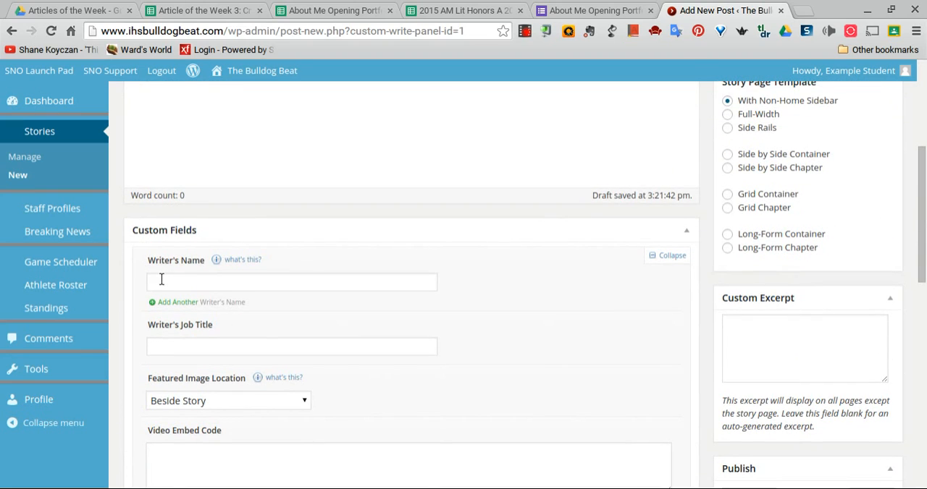
pyautogui.scroll(-1, 160, 279)
pyautogui.scroll(-1, 162, 297)
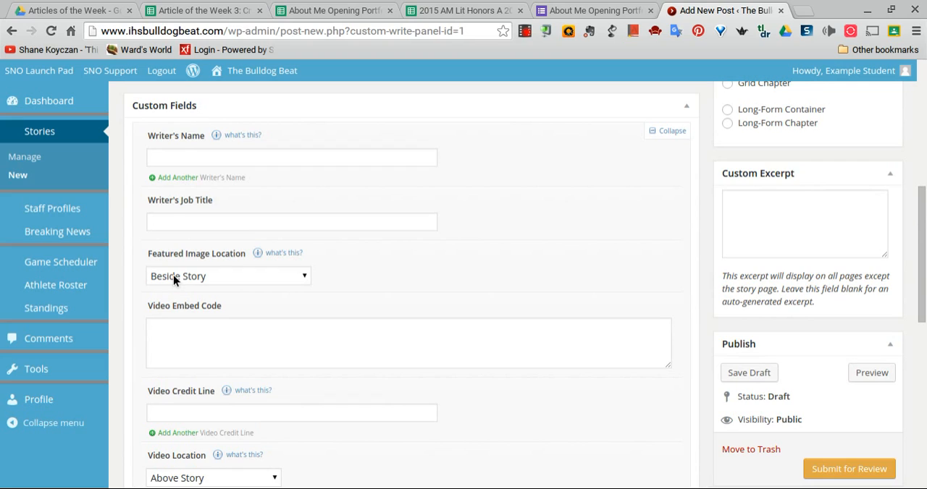
pyautogui.scroll(5, 182, 328)
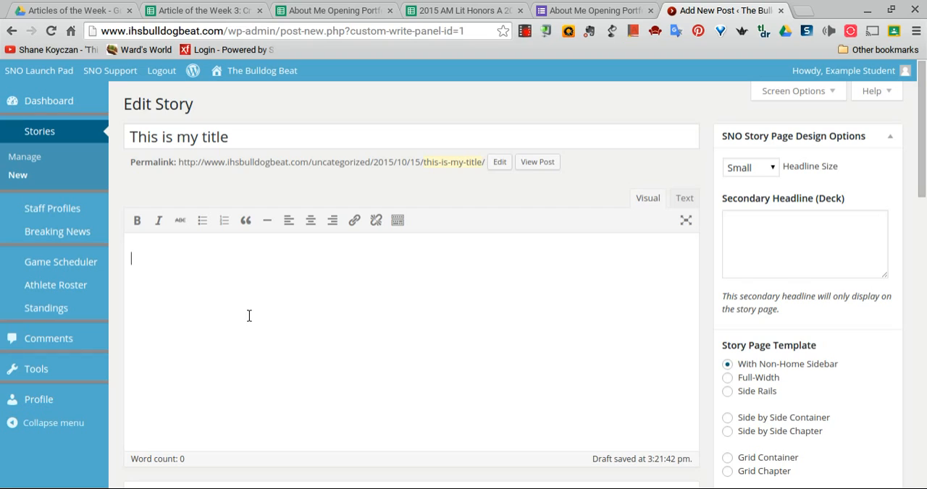
pyautogui.scroll(-4, 768, 265)
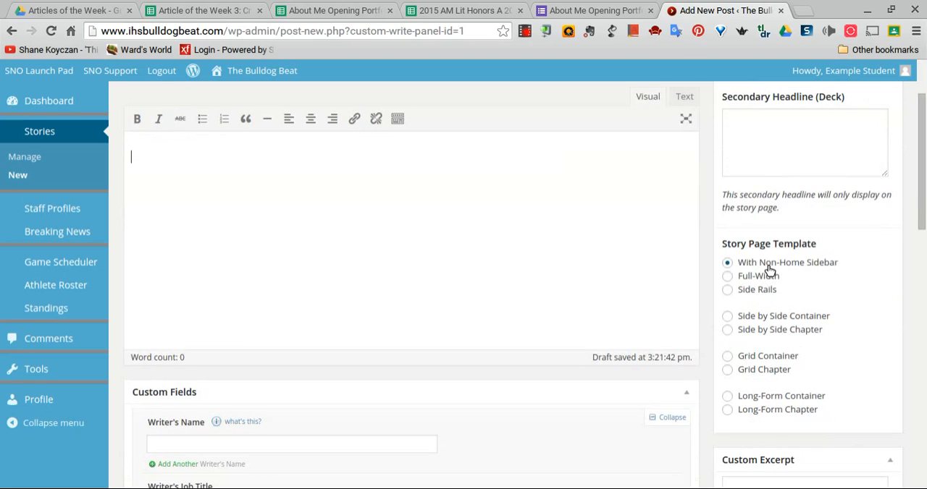
pyautogui.scroll(4, 768, 265)
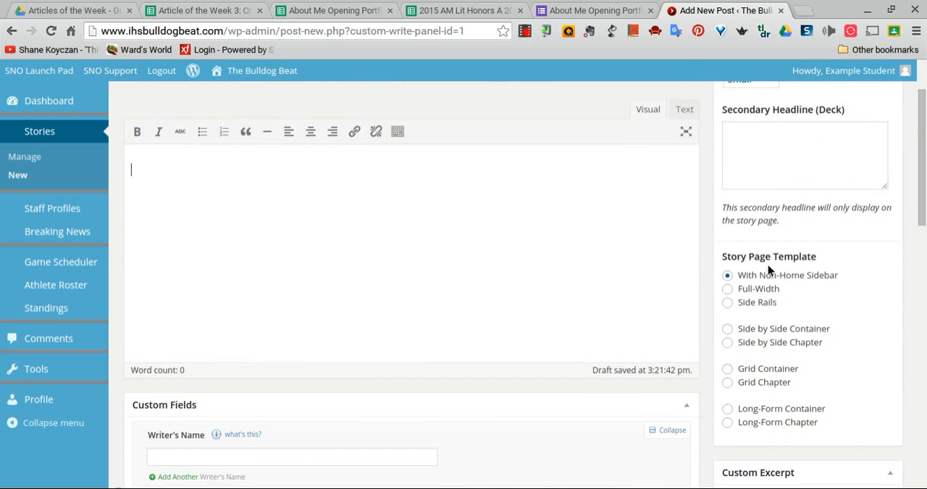
pyautogui.scroll(-3, 750, 209)
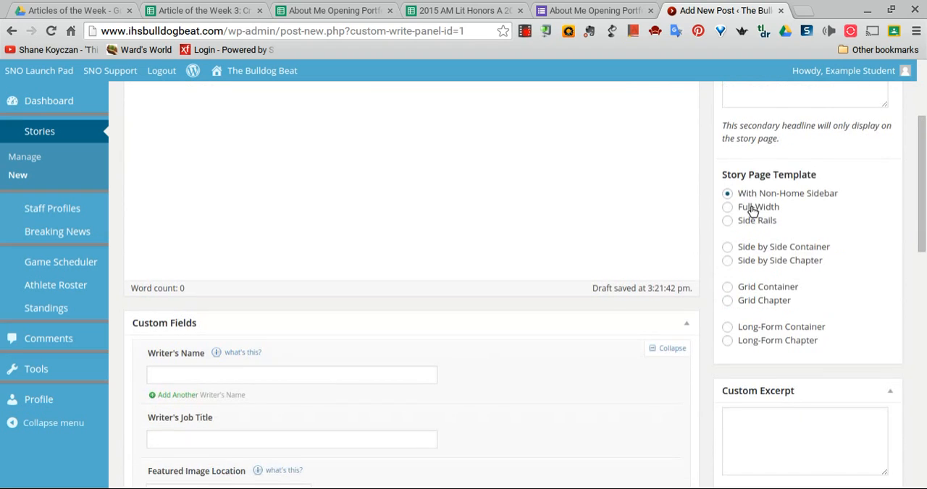
pyautogui.scroll(2, 751, 210)
pyautogui.scroll(1, 751, 211)
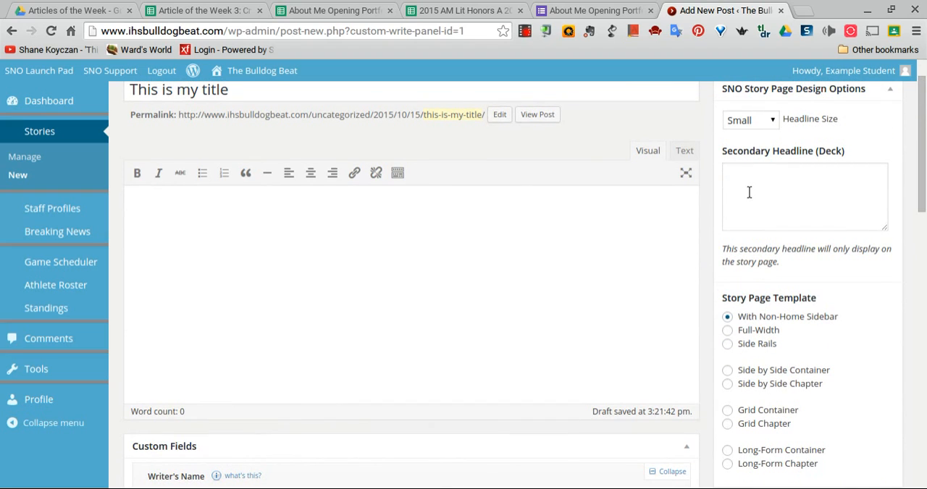
pyautogui.click(749, 191)
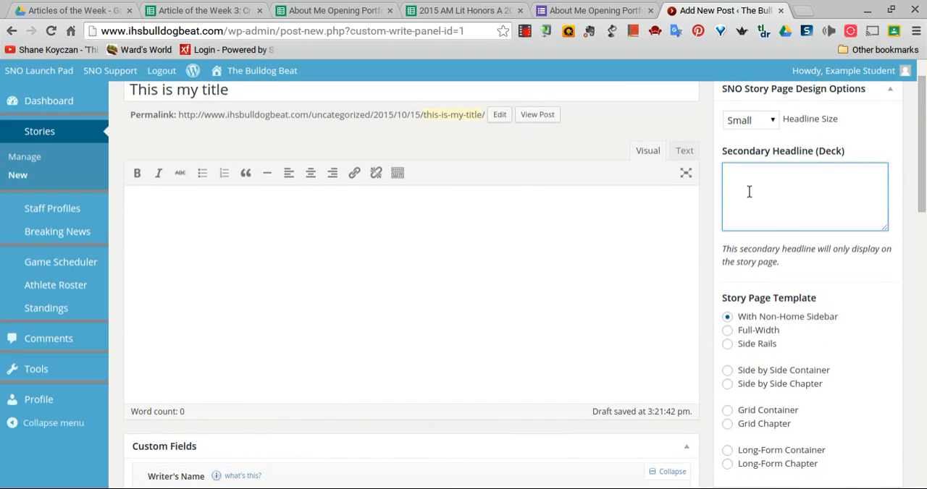
pyautogui.scroll(-2, 749, 192)
pyautogui.scroll(-2, 748, 191)
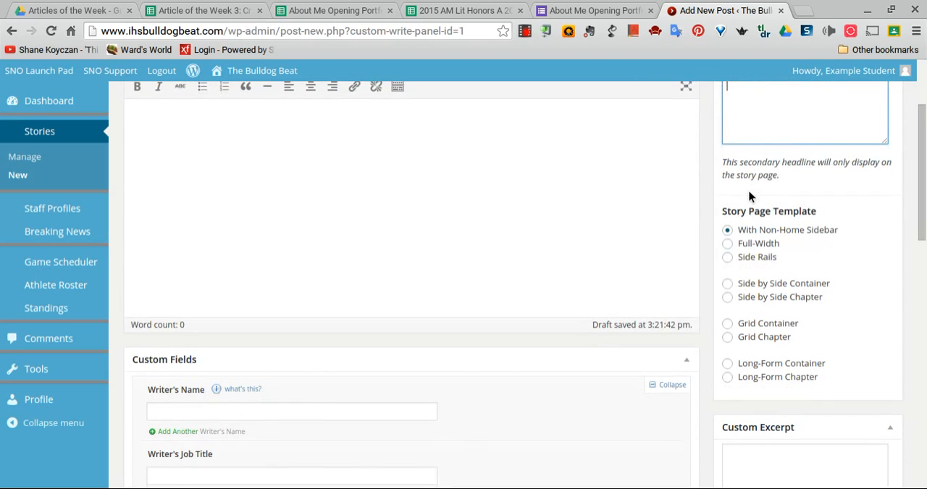
# Examine the new story's page template, custom excerpt, publishing, category, tag and Twitter text options
pyautogui.scroll(-1, 747, 269)
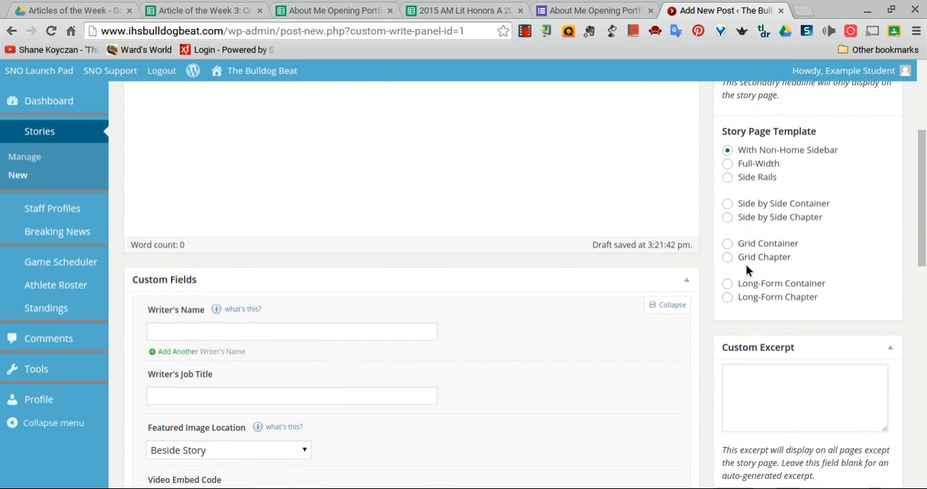
pyautogui.scroll(-3, 748, 270)
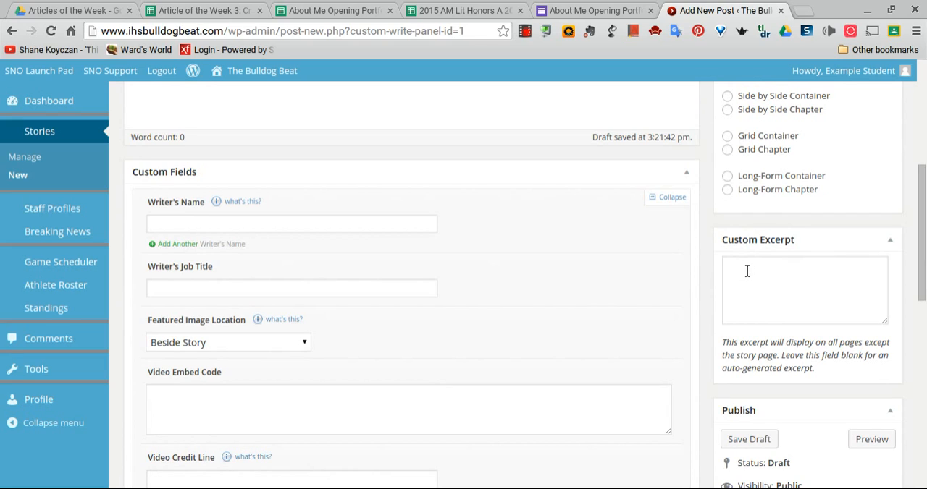
pyautogui.scroll(-7, 748, 271)
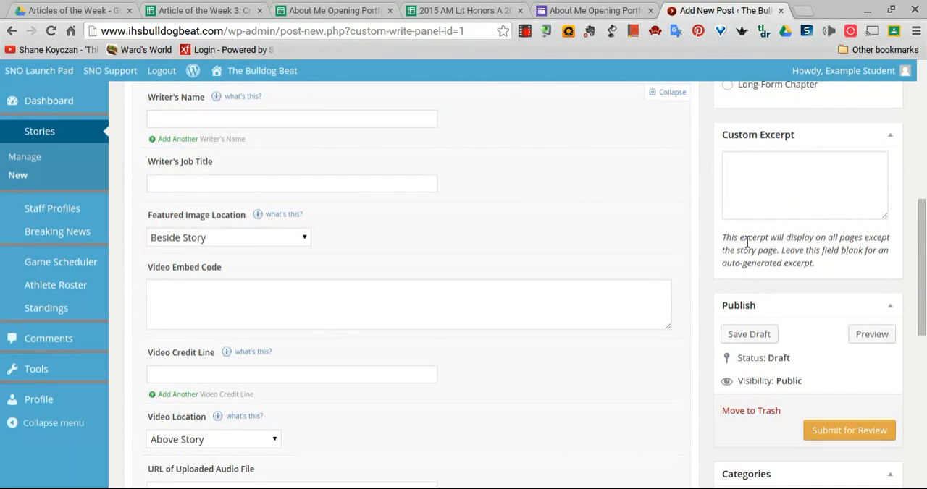
pyautogui.scroll(-3, 747, 222)
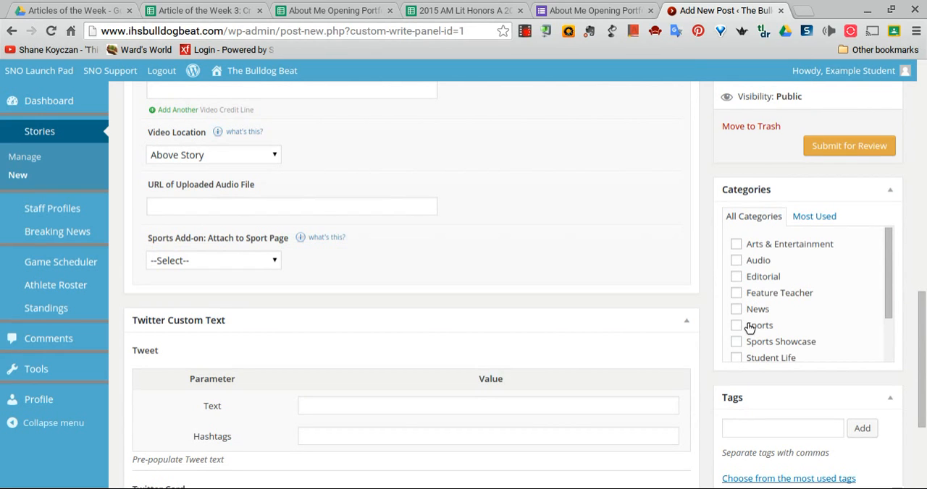
pyautogui.scroll(-7, 750, 329)
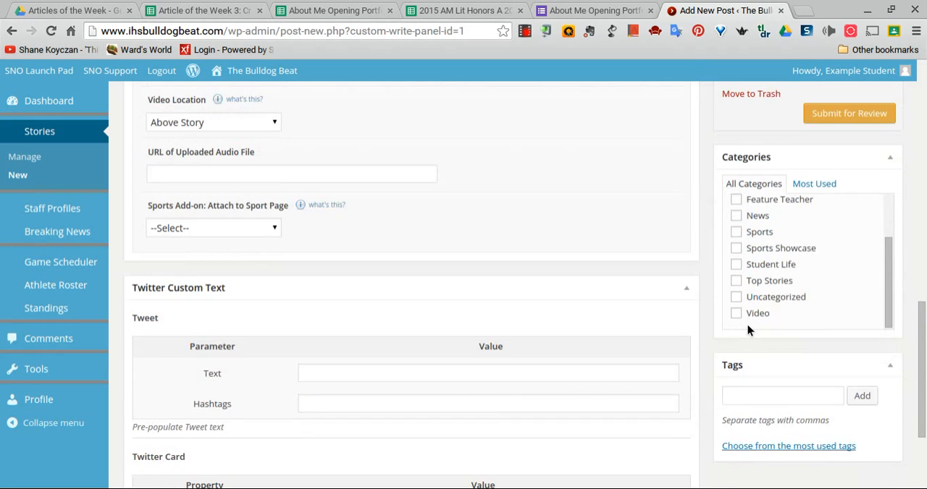
pyautogui.scroll(3, 746, 325)
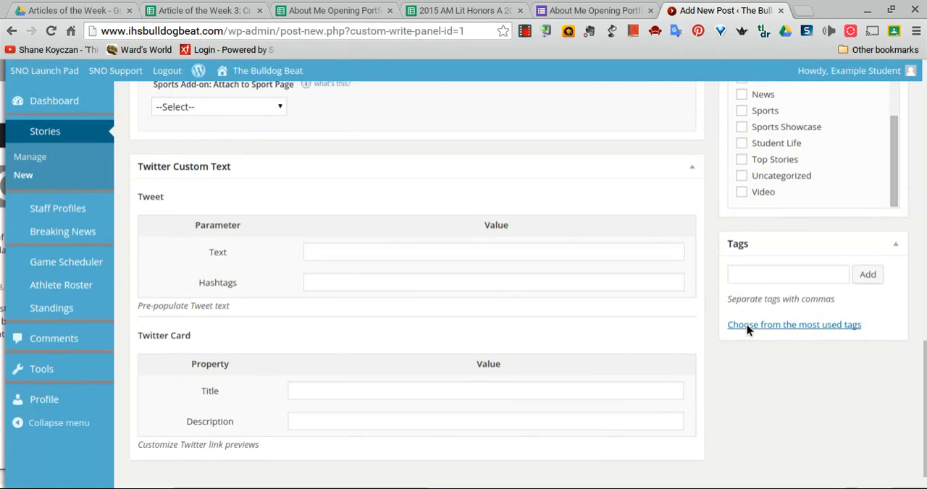
pyautogui.scroll(15, 719, 247)
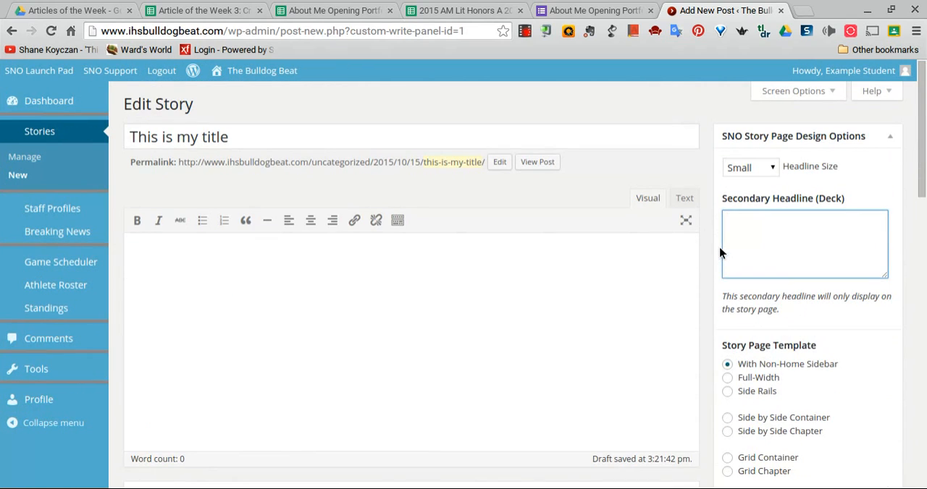
# Review the draft's save, preview and submit-for-review options, along with the story's custom fields and body editor
pyautogui.scroll(-8, 719, 246)
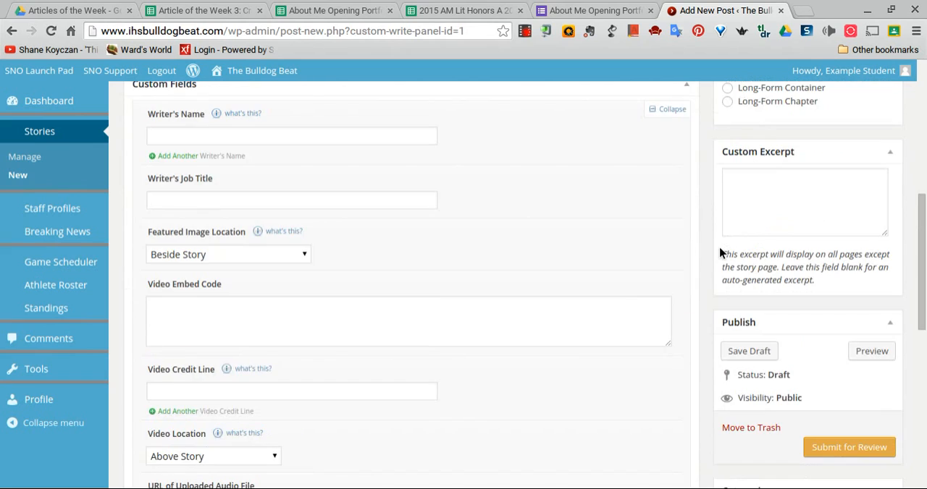
pyautogui.scroll(-1, 719, 247)
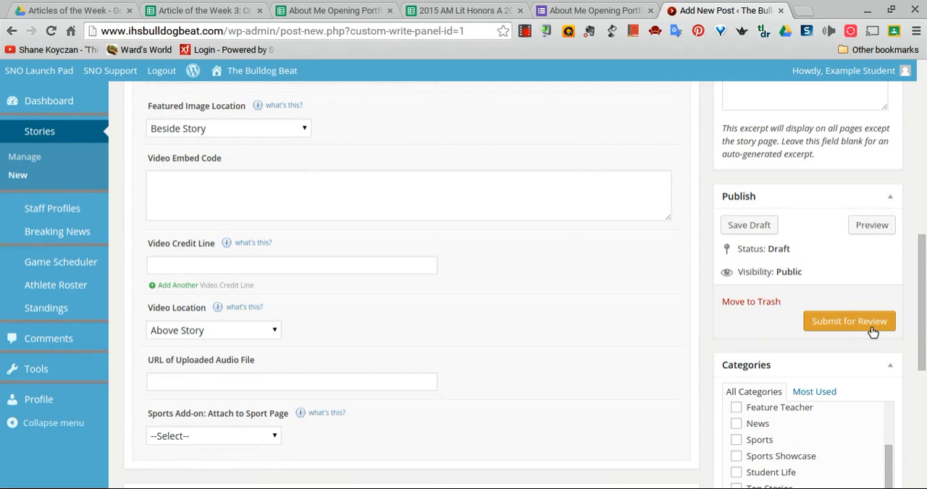
pyautogui.moveTo(90, 219)
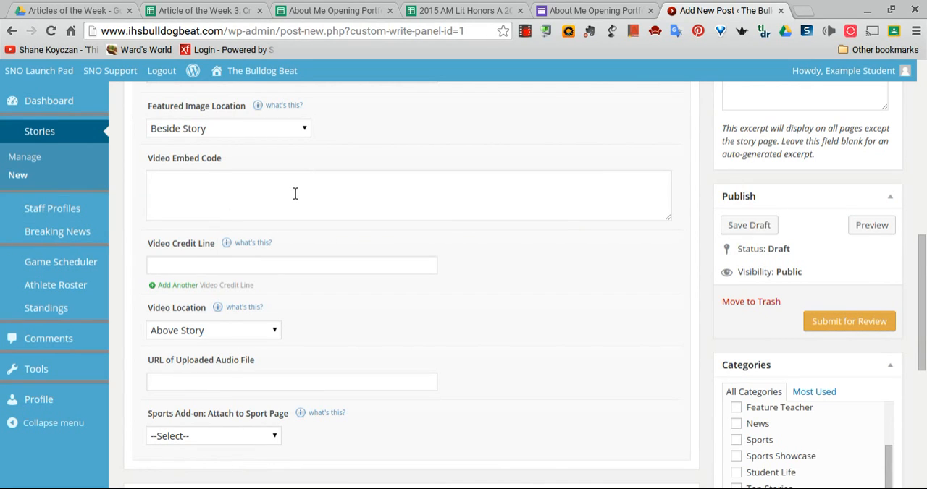
pyautogui.scroll(5, 295, 193)
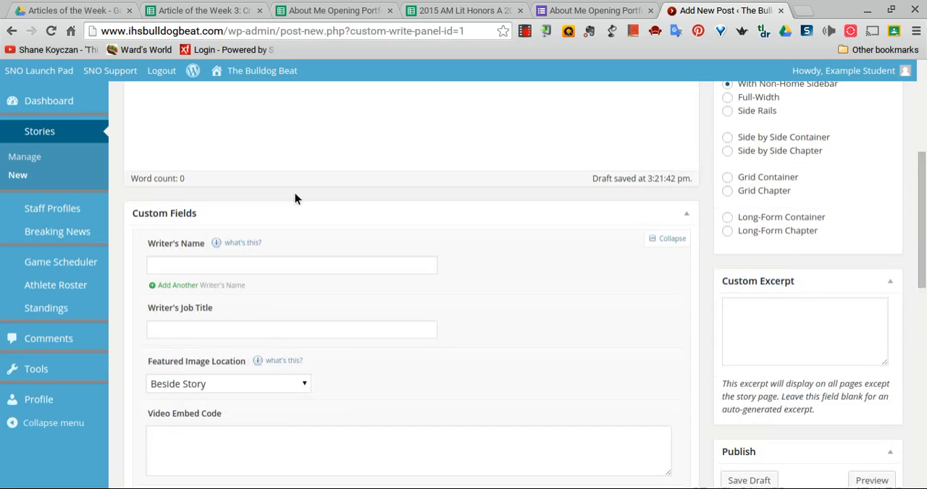
pyautogui.scroll(2, 294, 194)
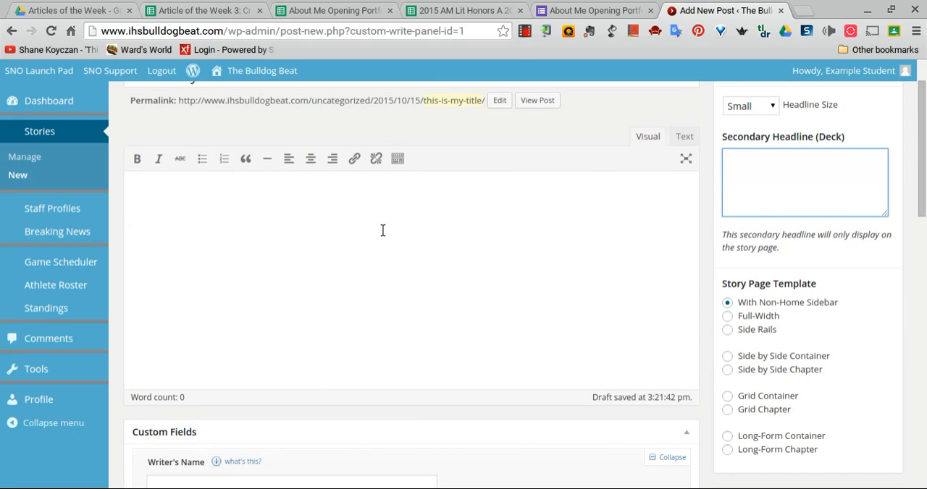
pyautogui.scroll(1, 382, 233)
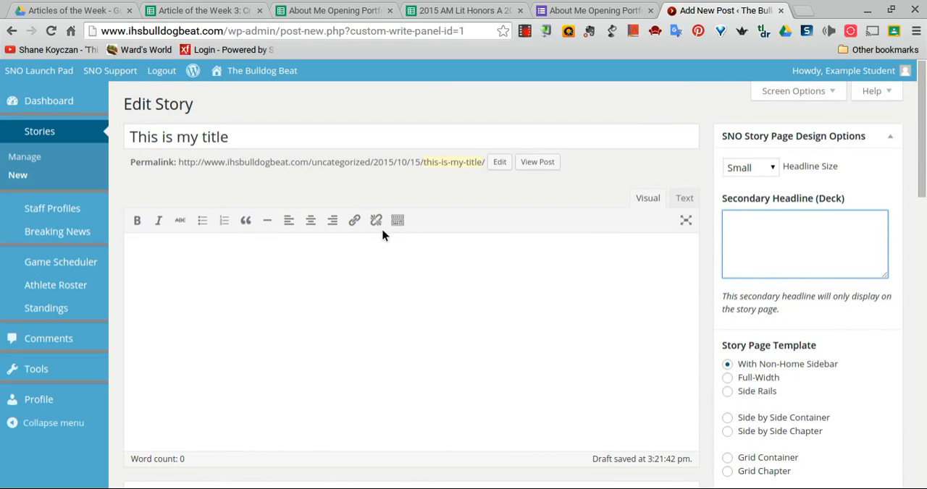
pyautogui.scroll(-2, 382, 234)
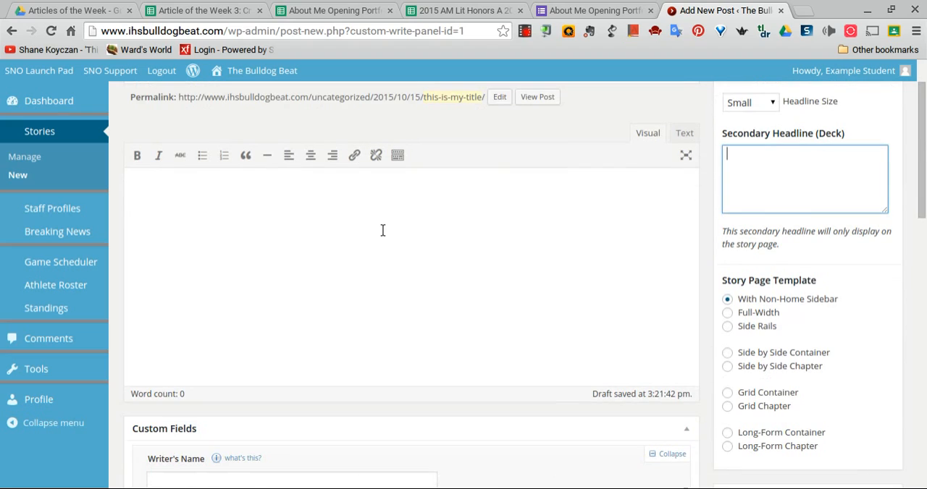
pyautogui.scroll(1, 382, 230)
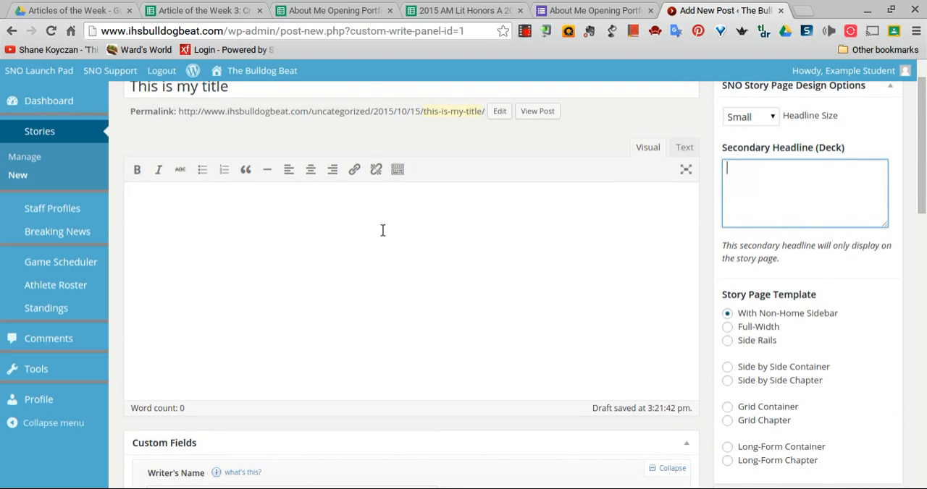
# Return to the SNO Launch Pad dashboard and open the SNO tutorials site
pyautogui.scroll(1, 382, 230)
pyautogui.moveTo(48, 102)
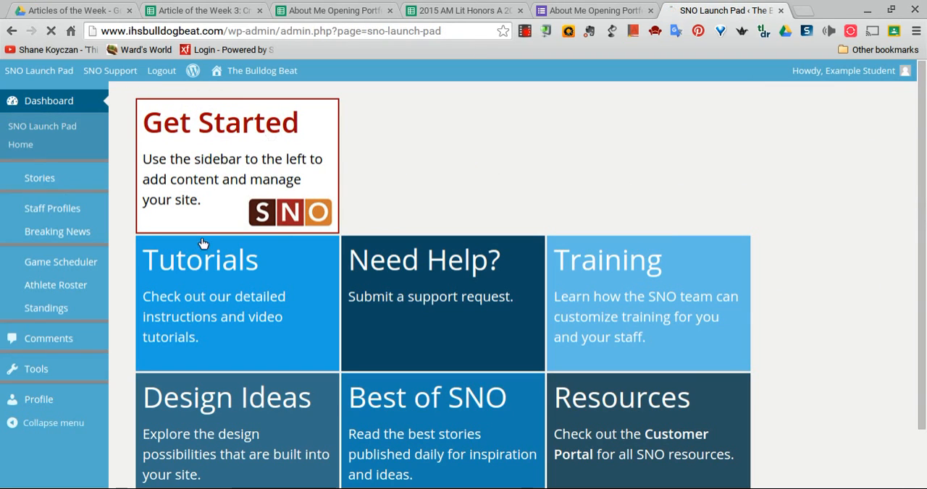
pyautogui.click(202, 271)
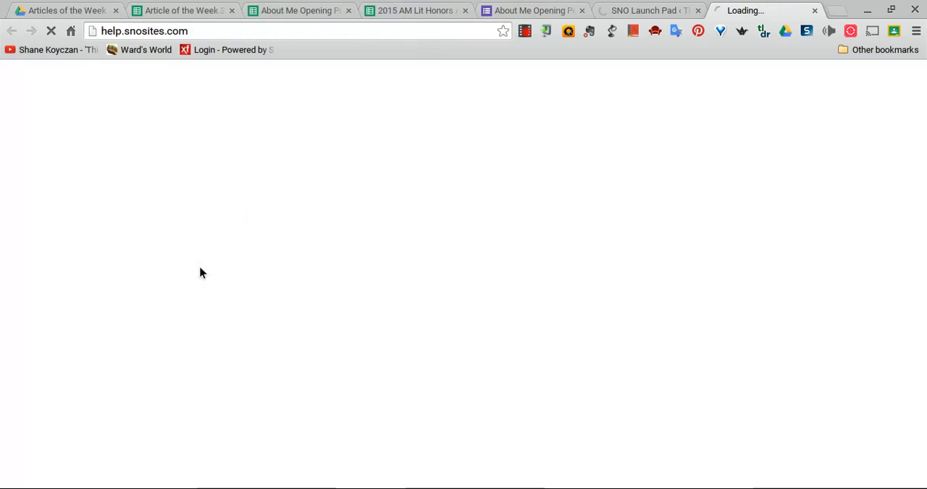